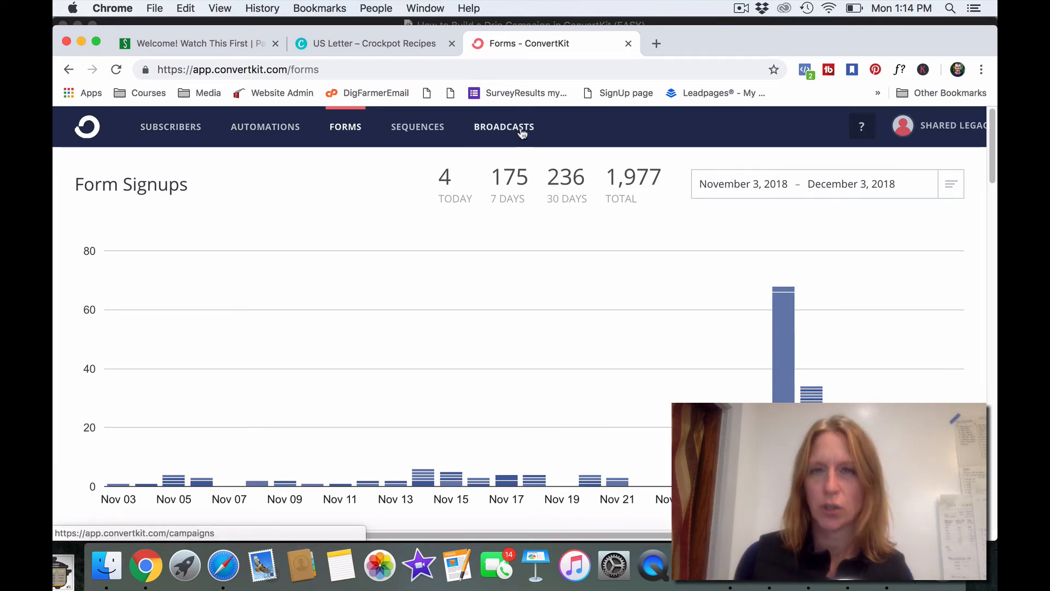
- Review the Form Signups chart, checking which form the late-November signups came from
click(353, 130)
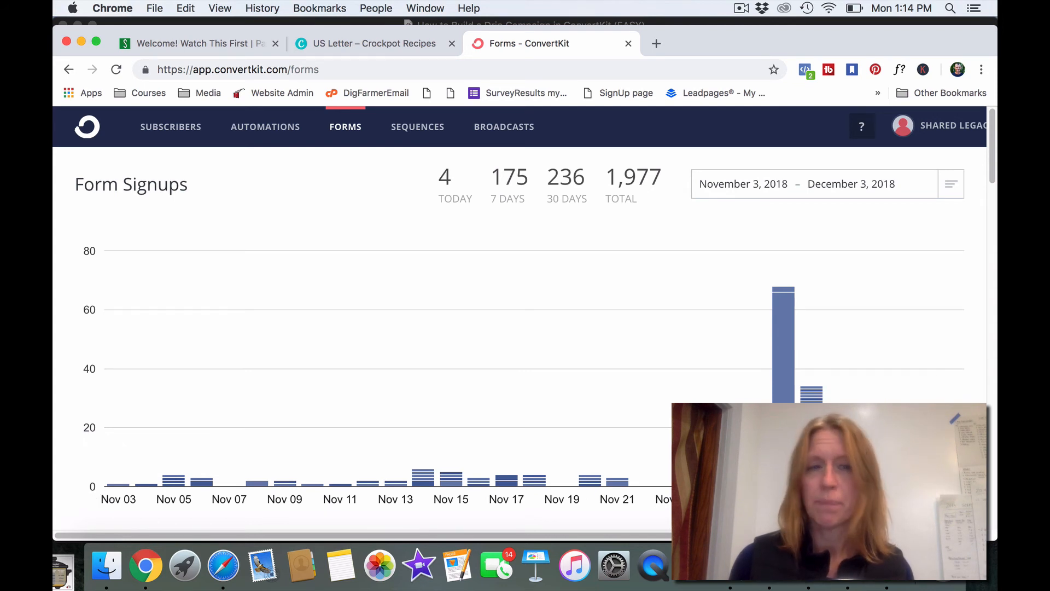
scroll(799, 339, down, 2)
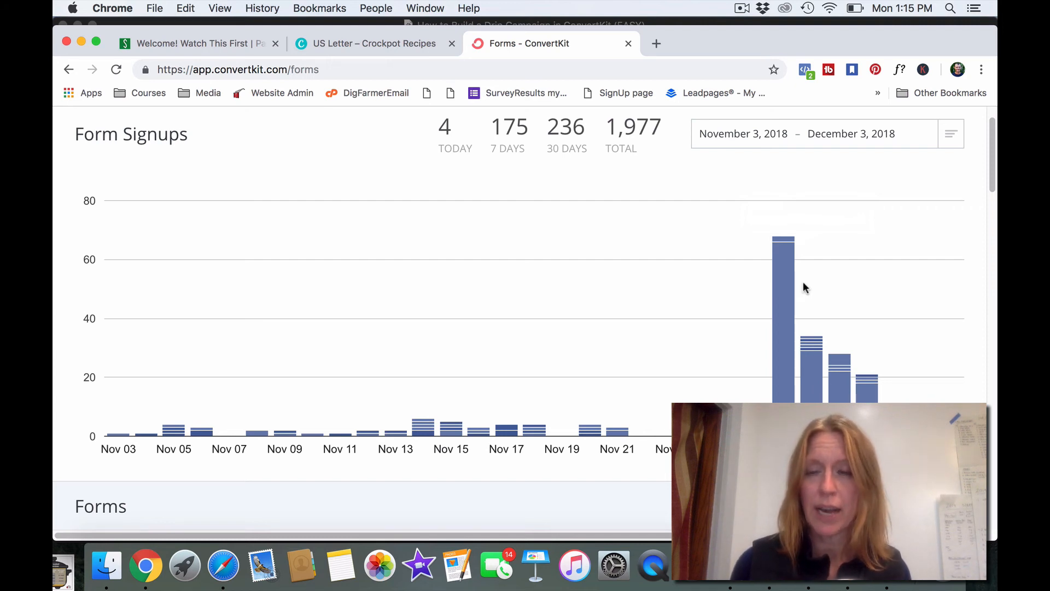
mouse_move(783, 331)
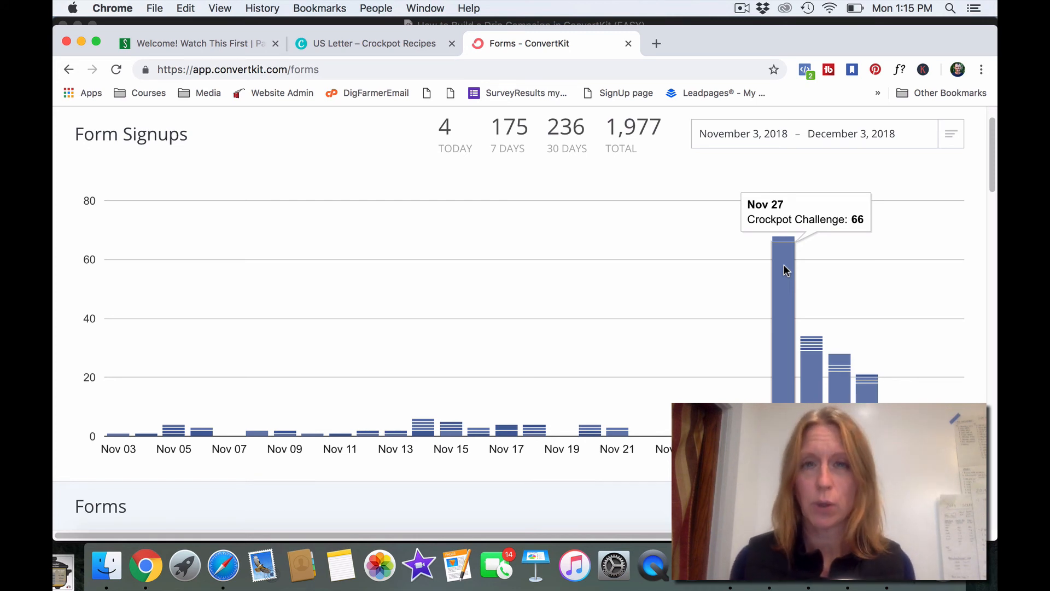
mouse_move(814, 401)
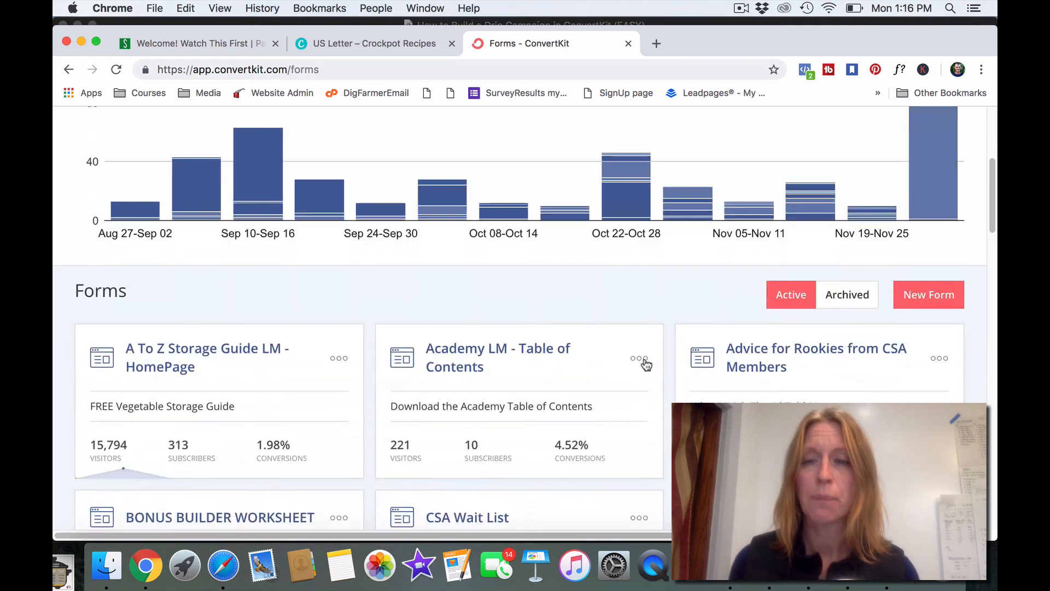
- Create a new inline form for gathering subscribers, using the Minimal template
scroll(646, 365, down, 1)
scroll(646, 364, down, 4)
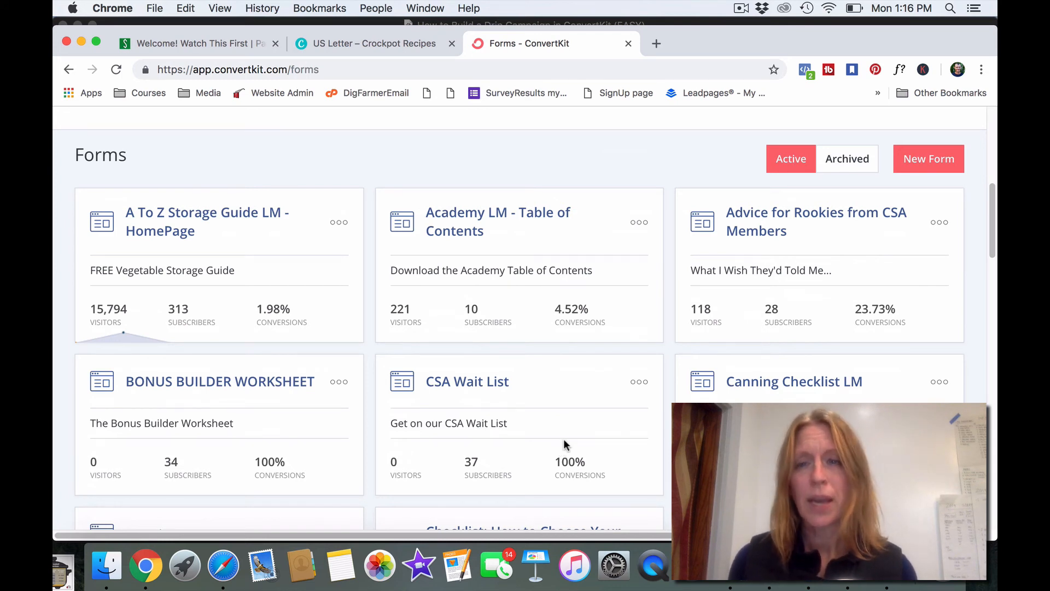
click(918, 160)
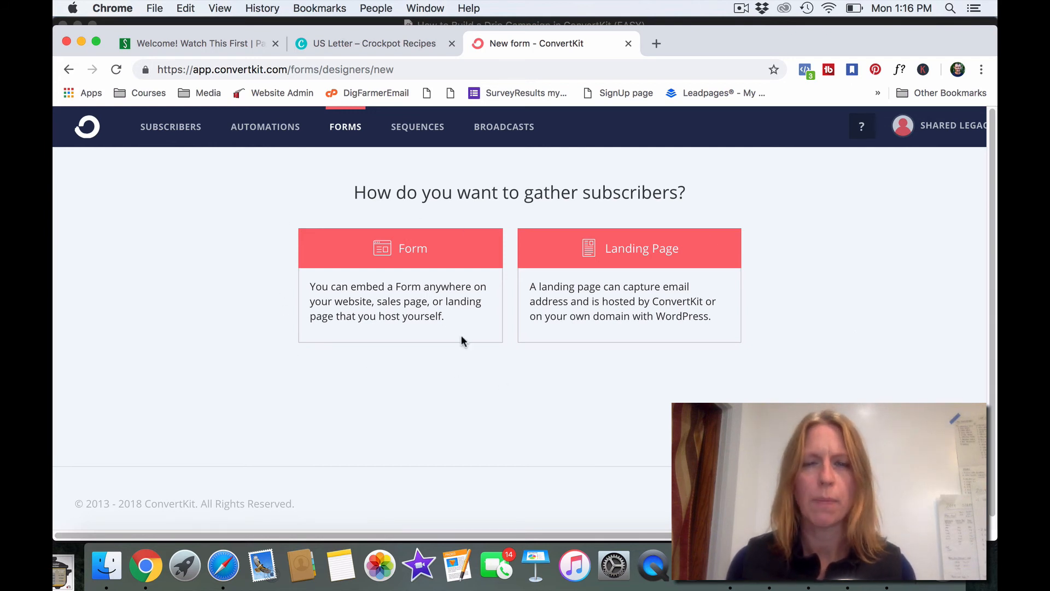
click(413, 254)
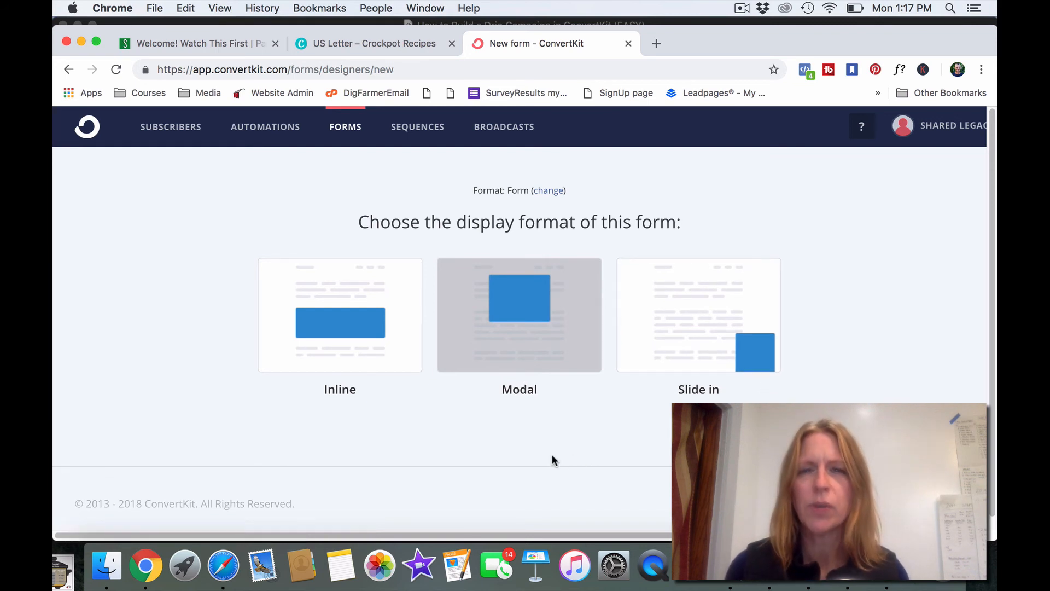
click(348, 332)
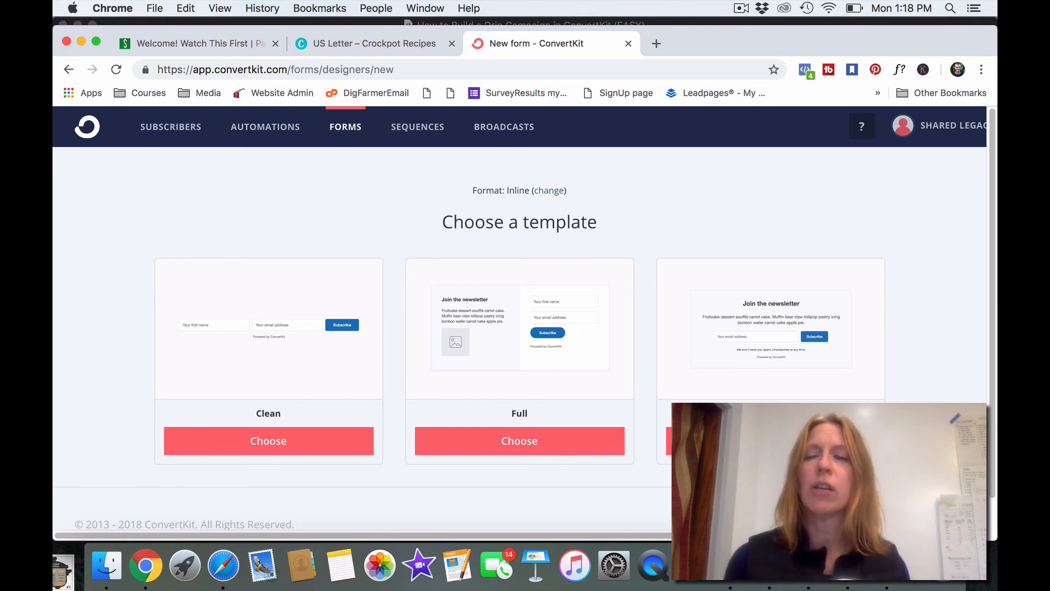
click(771, 441)
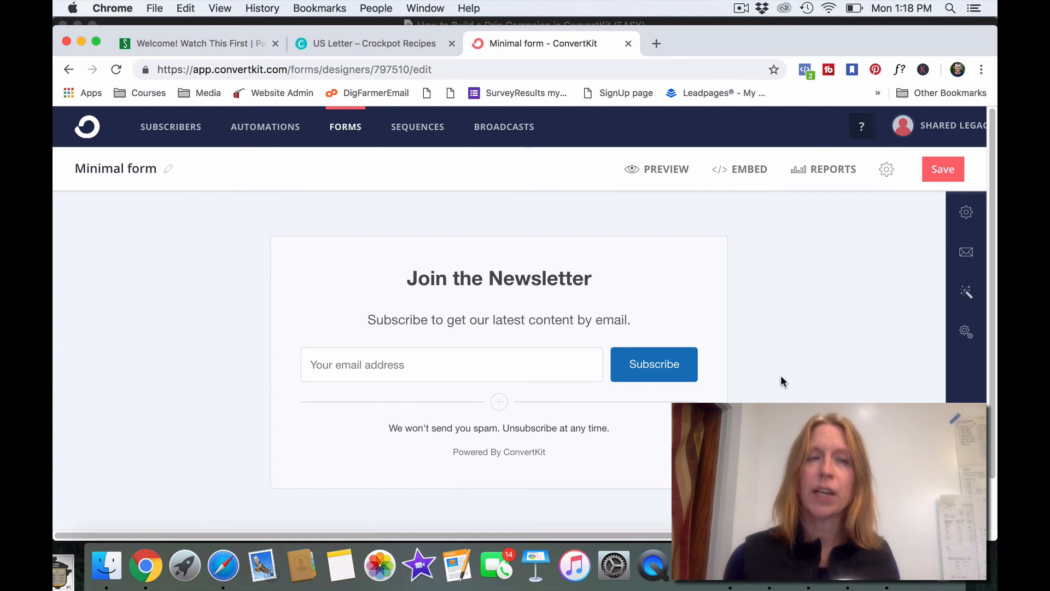
- Rename the form "Join the Crockpot Challenge"
click(144, 167)
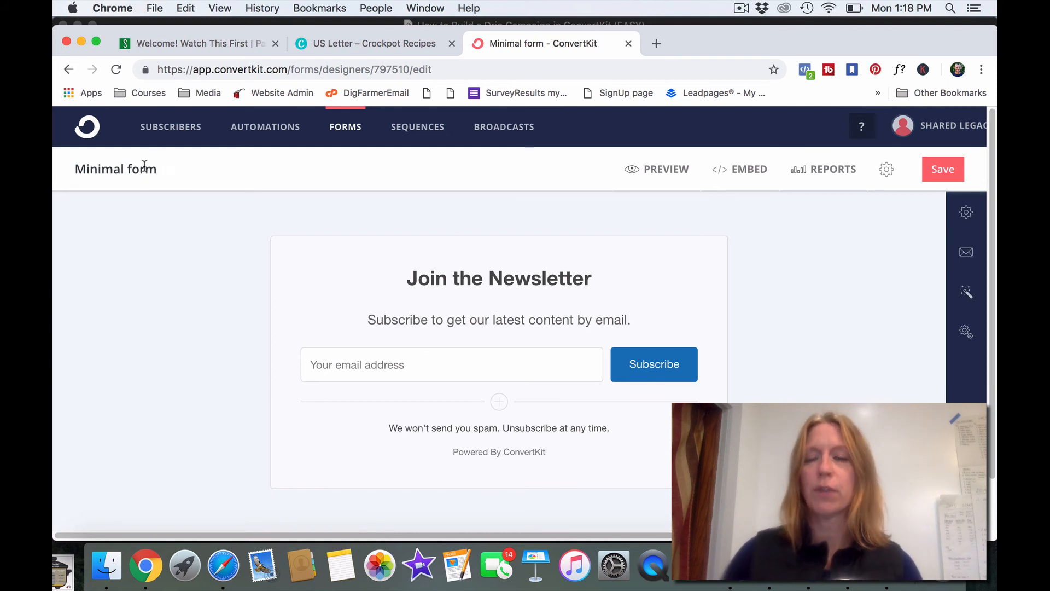
key(BackSpace)
key(BackSpace)
key(BackSpace)
key(BackSpace)
key(BackSpace)
key(BackSpace)
key(BackSpace)
key(BackSpace)
key(BackSpace)
key(BackSpace)
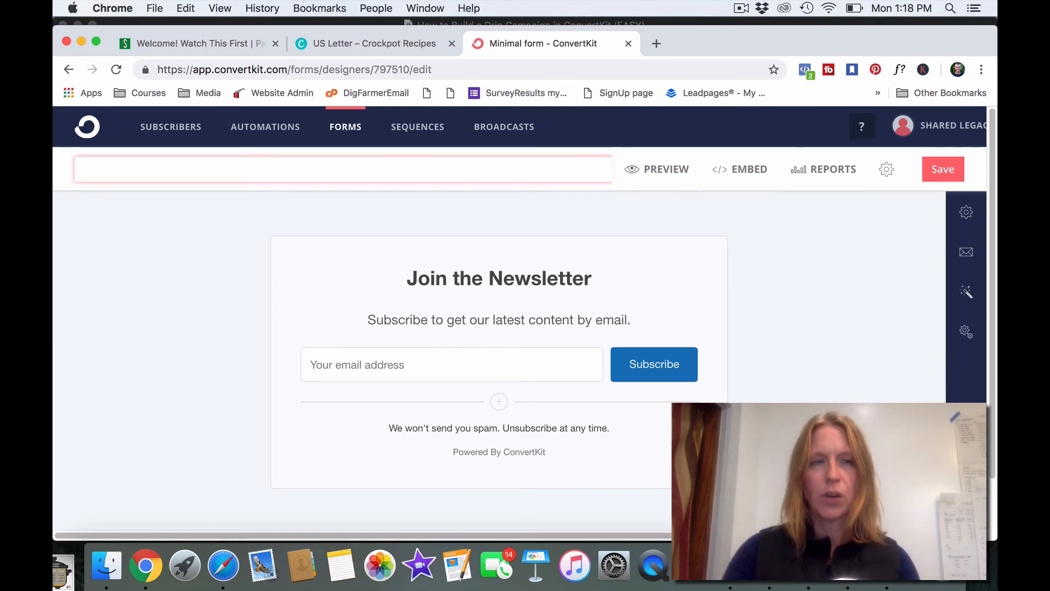
text(Join the Crock)
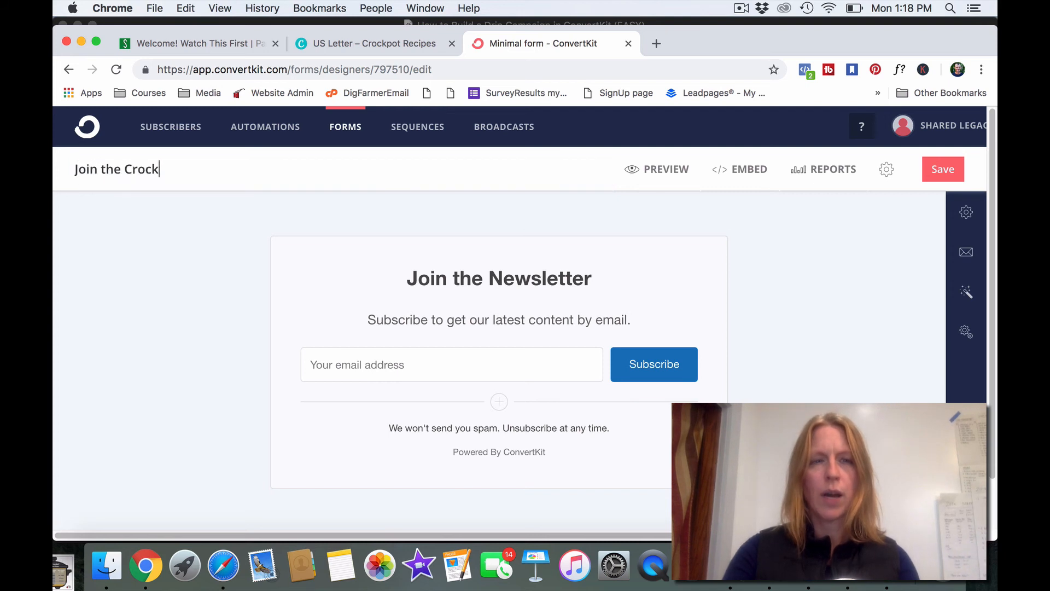
text(pot Challenge)
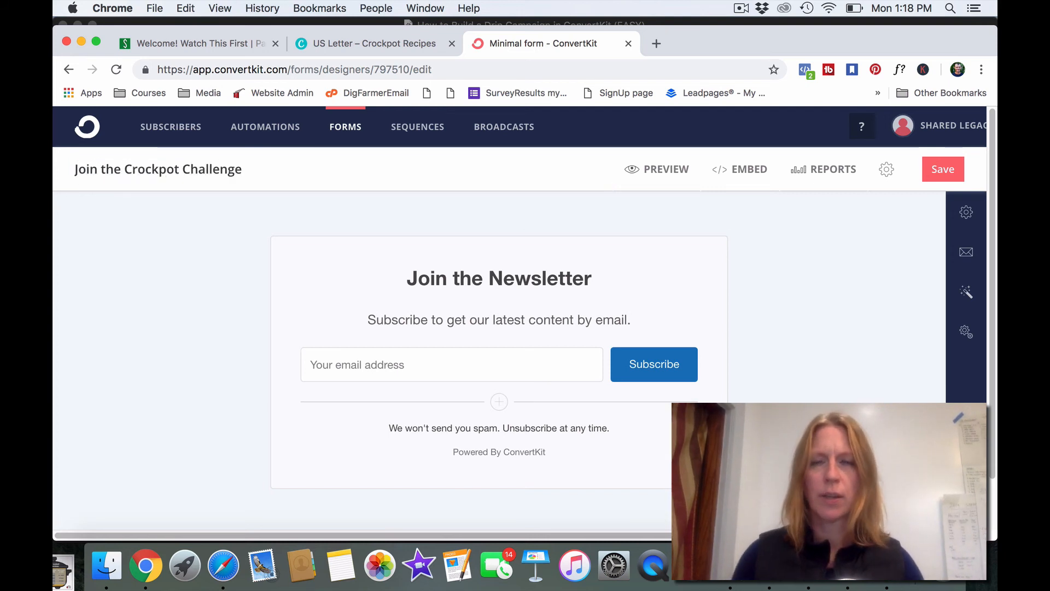
click(328, 210)
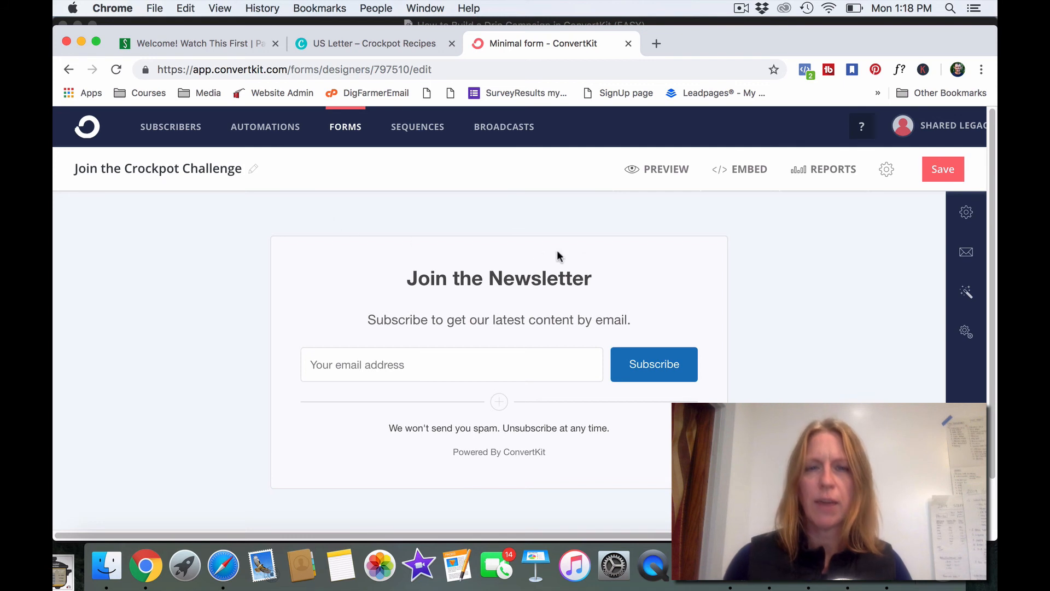
- Replace the form's heading with "Take the 21 Day Crockpot Challenge"
double_click(566, 281)
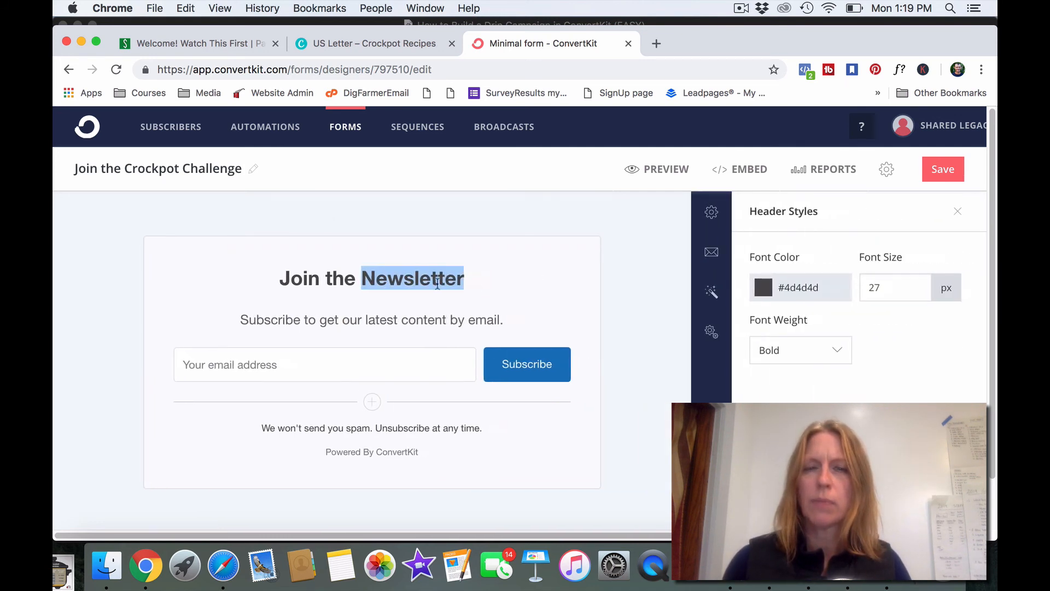
triple_click(429, 283)
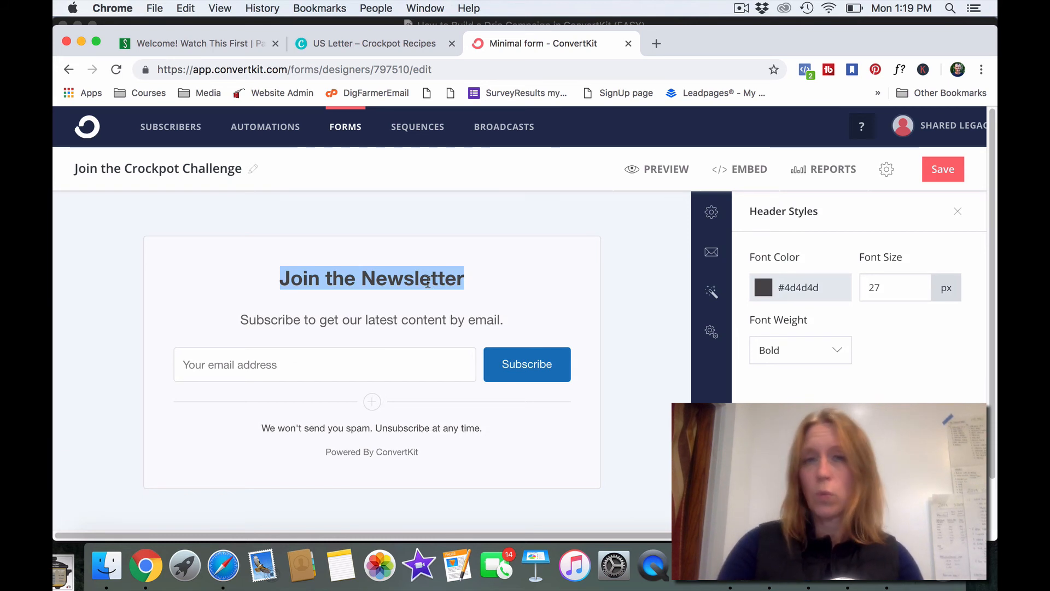
text(Tak)
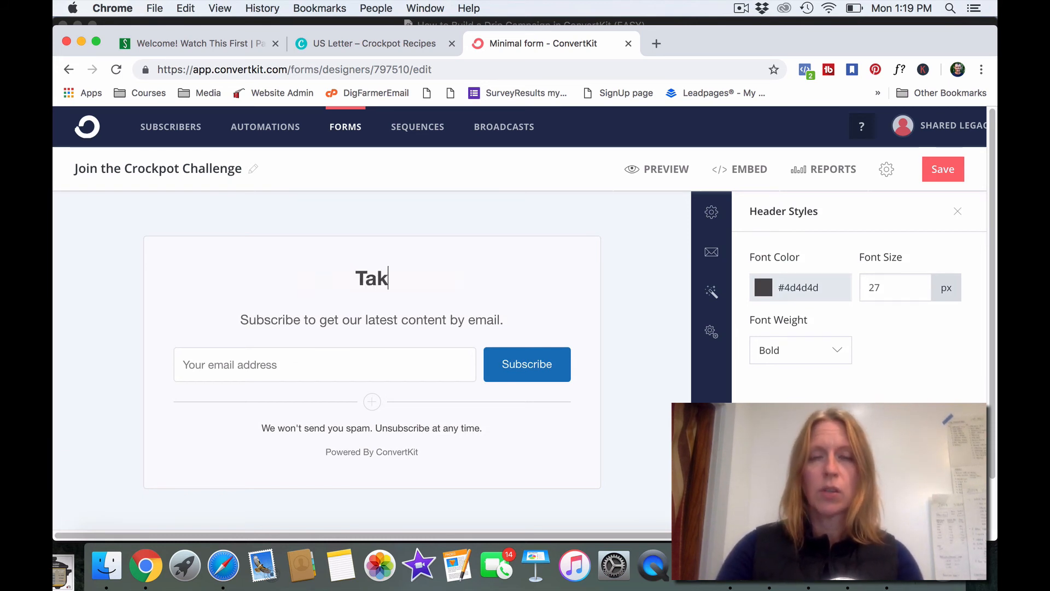
text(e the 21 Day C)
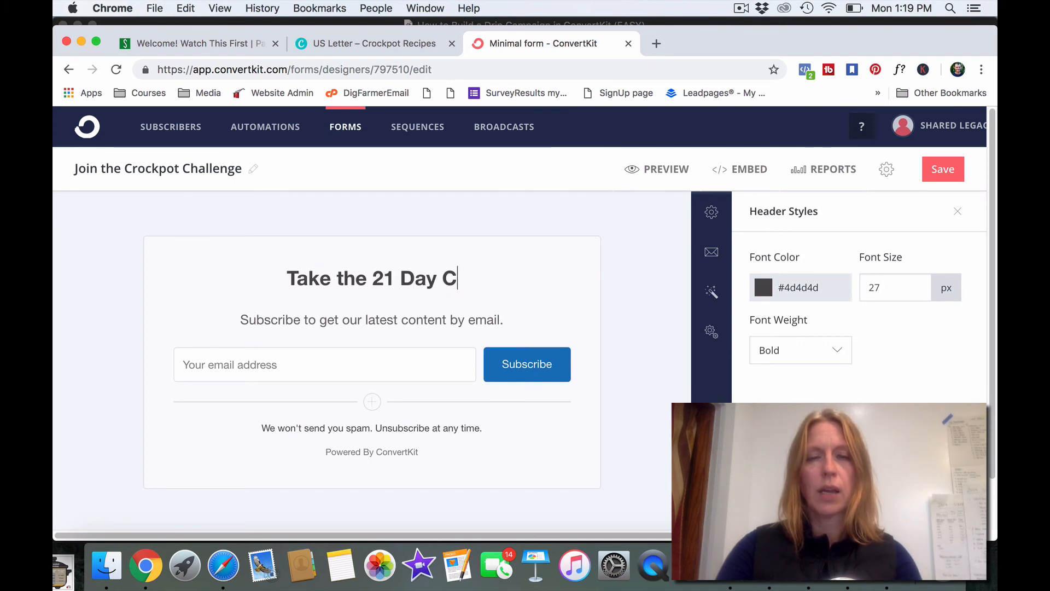
text(rockpot Challenge)
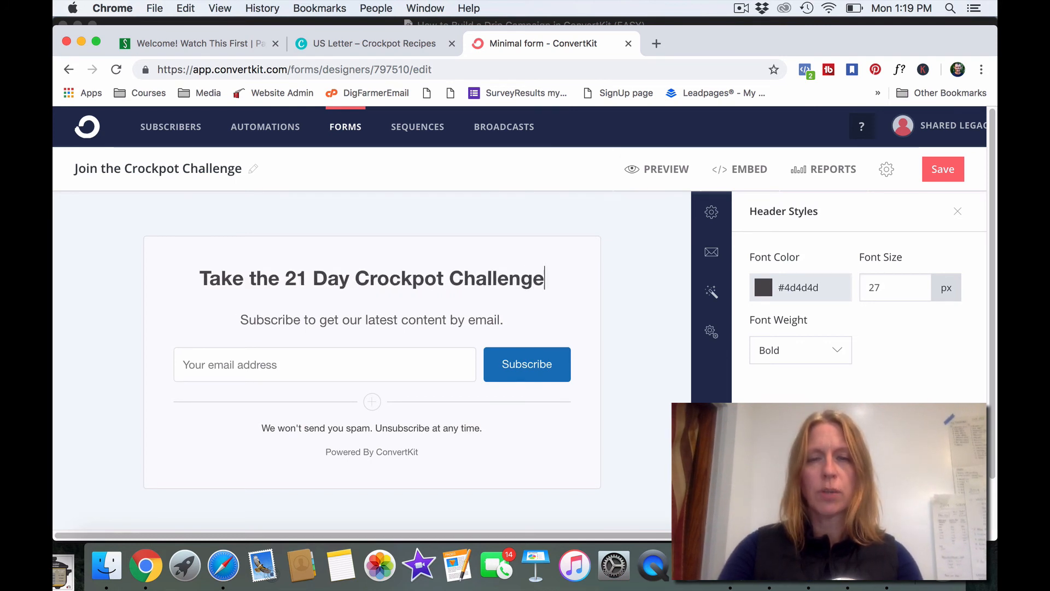
- Clear the placeholder subheader text about subscribing to the latest content
click(385, 321)
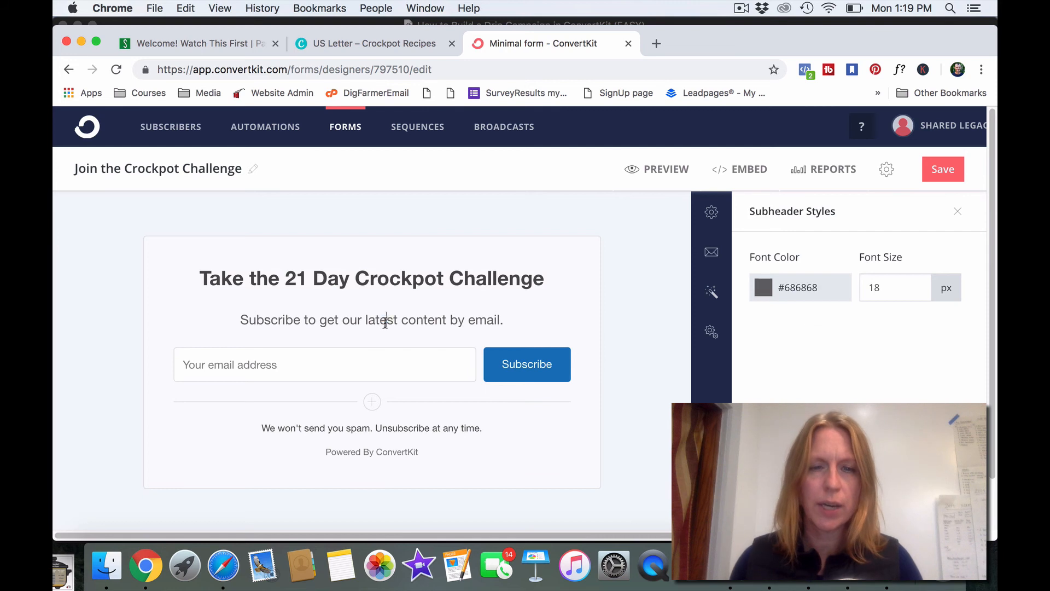
double_click(384, 321)
triple_click(386, 323)
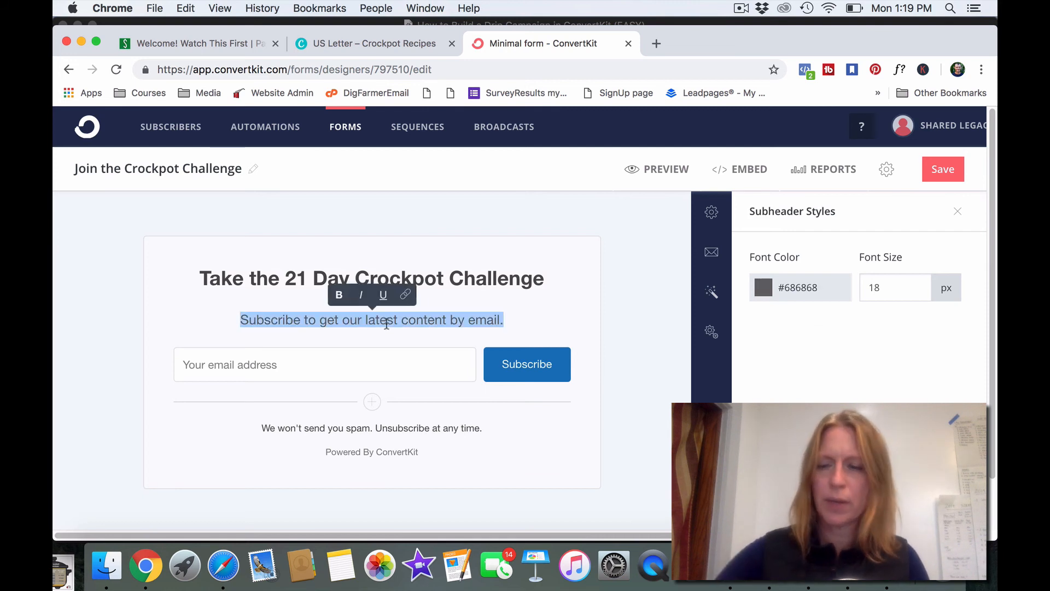
key(BackSpace)
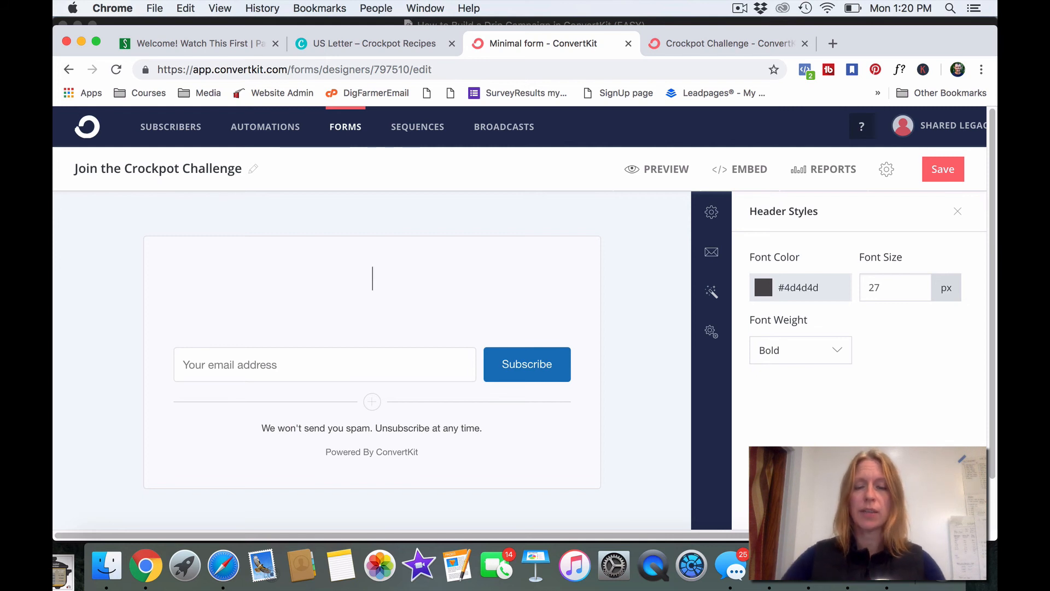
- Write "Get a daily crockpot recipe for 21 days." as the form's heading
text(et a daily)
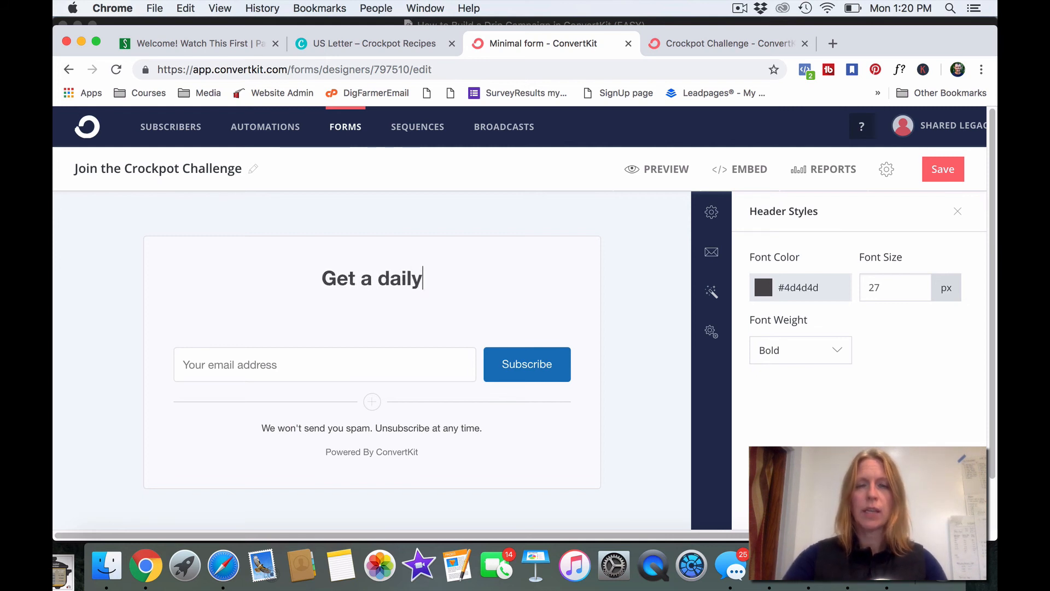
text( croc)
key(BackSpace)
text(o)
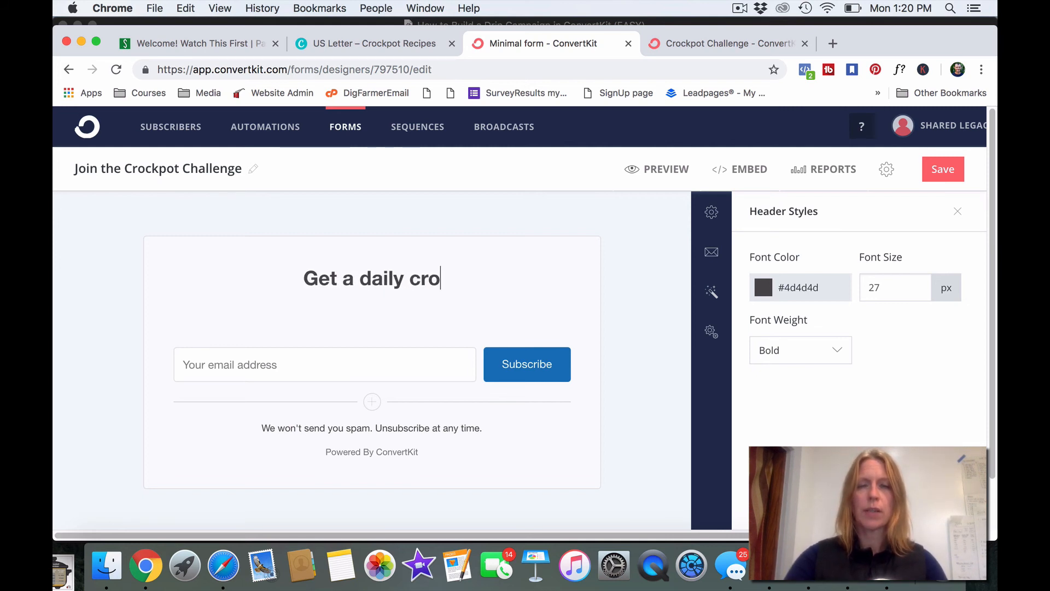
text(ckpot recipe)
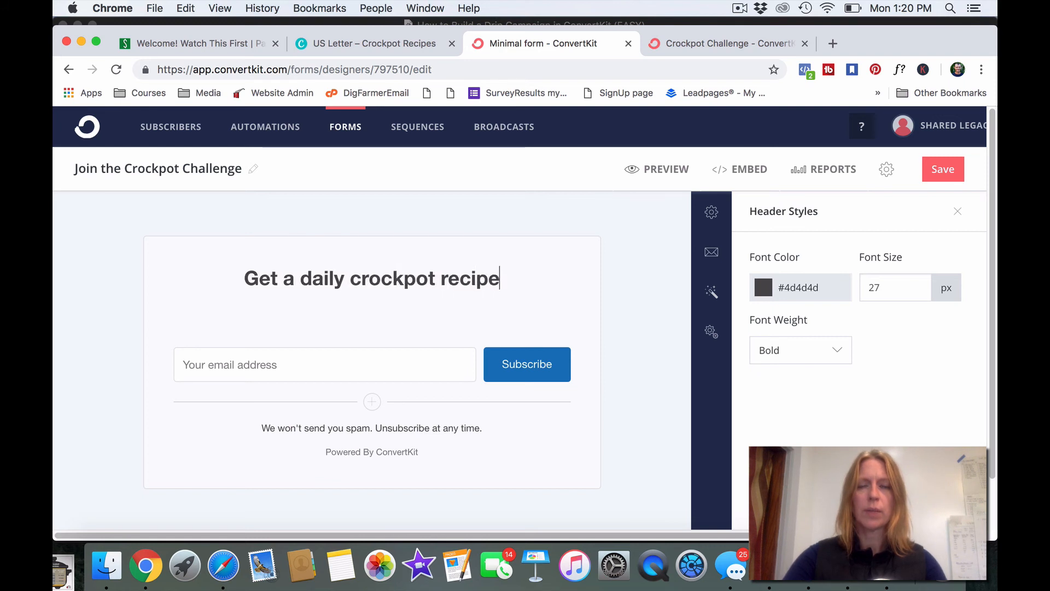
text( for 21 days)
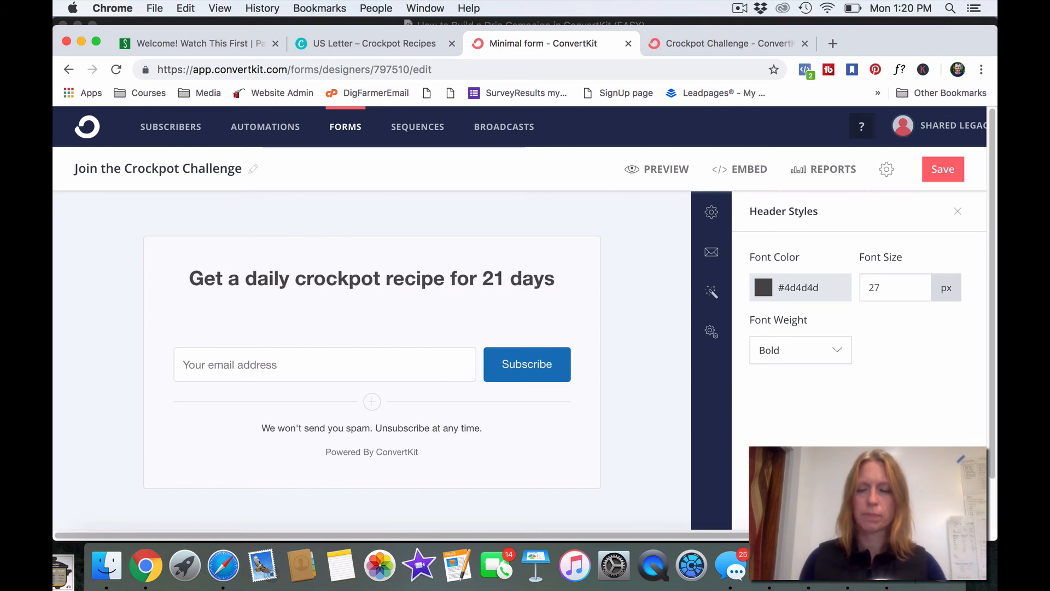
text(.)
- Fill the subheader with the existing Crockpot Challenge form's text starting "Join our Crockpot Challenge (starting Dec. 1) and get a daily recipe"
click(375, 316)
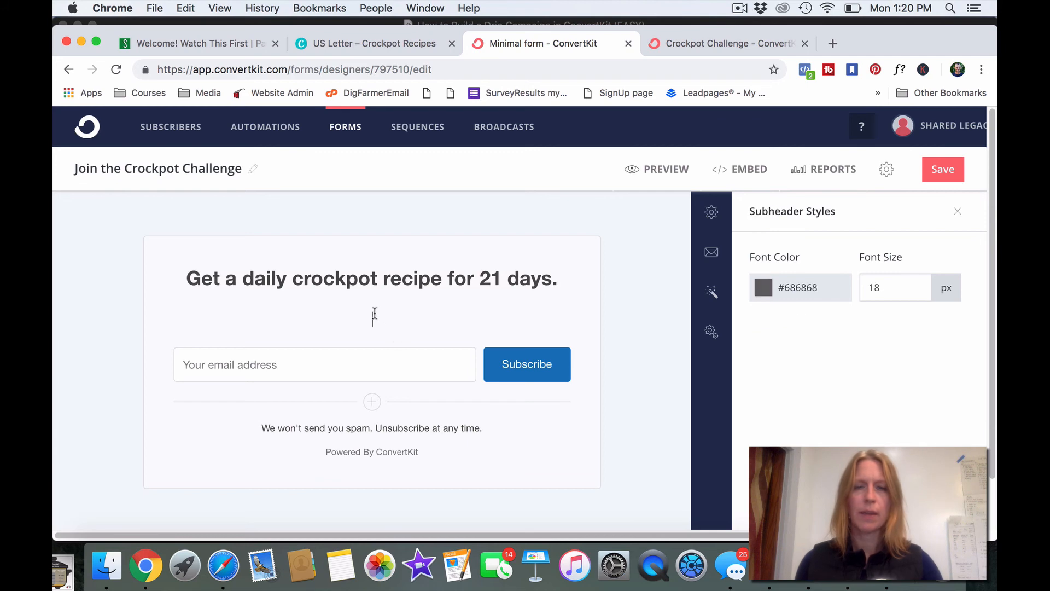
click(730, 48)
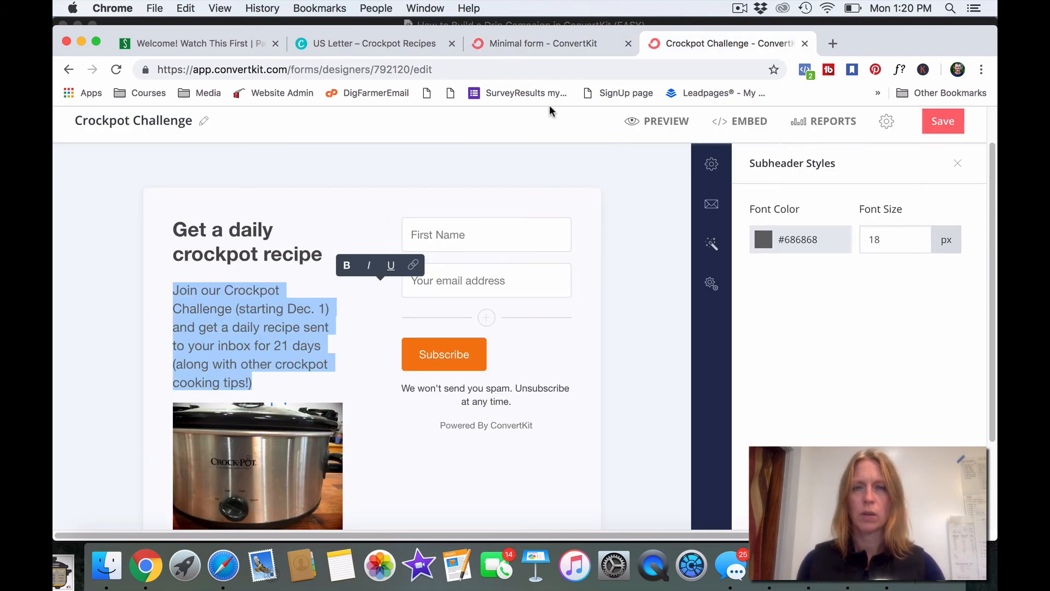
click(549, 44)
click(404, 319)
text(Join our Crockpot Challenge (starting Dec. 1) and get a daily recipe sent to your inbox for 21 days (along with other crockpot cooking tips!))
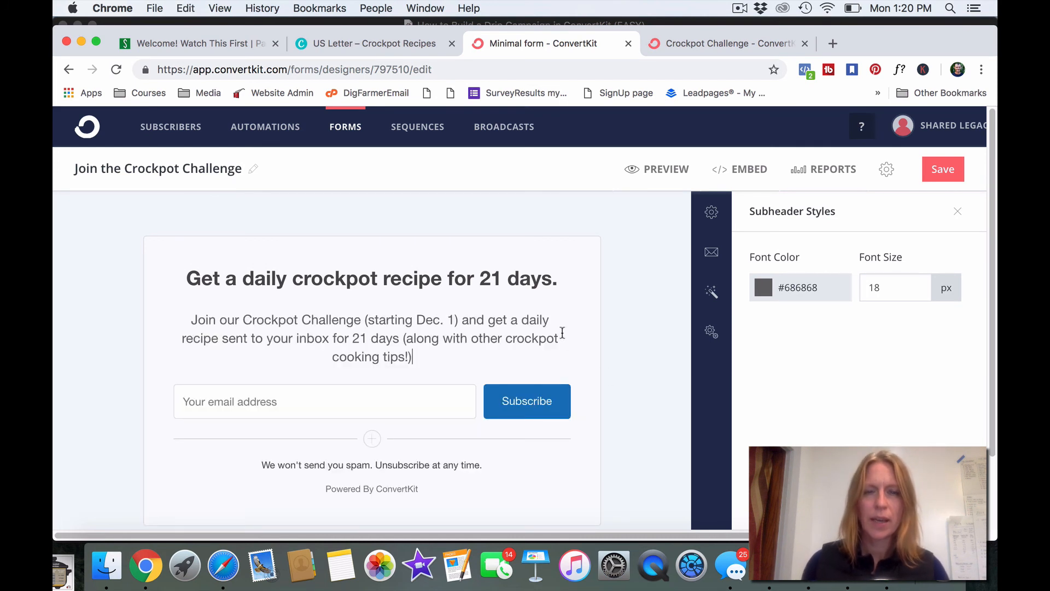
- Open the Subscribe button's styles, copy the orange color code fc6604 from Branding Board SLFarms.pdf in Preview, and return to the form in Chrome
click(543, 407)
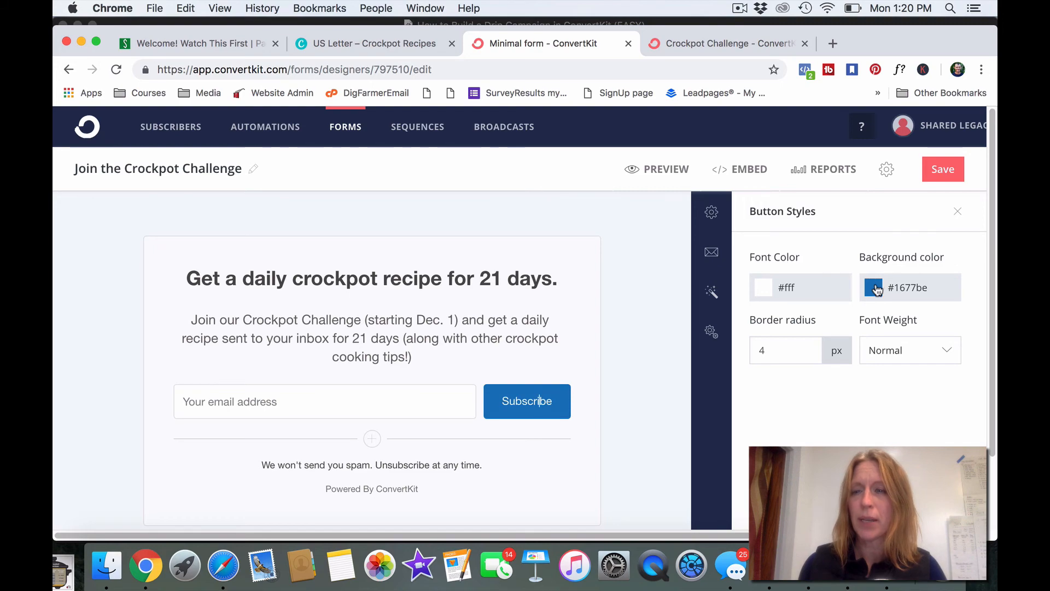
mouse_move(996, 2)
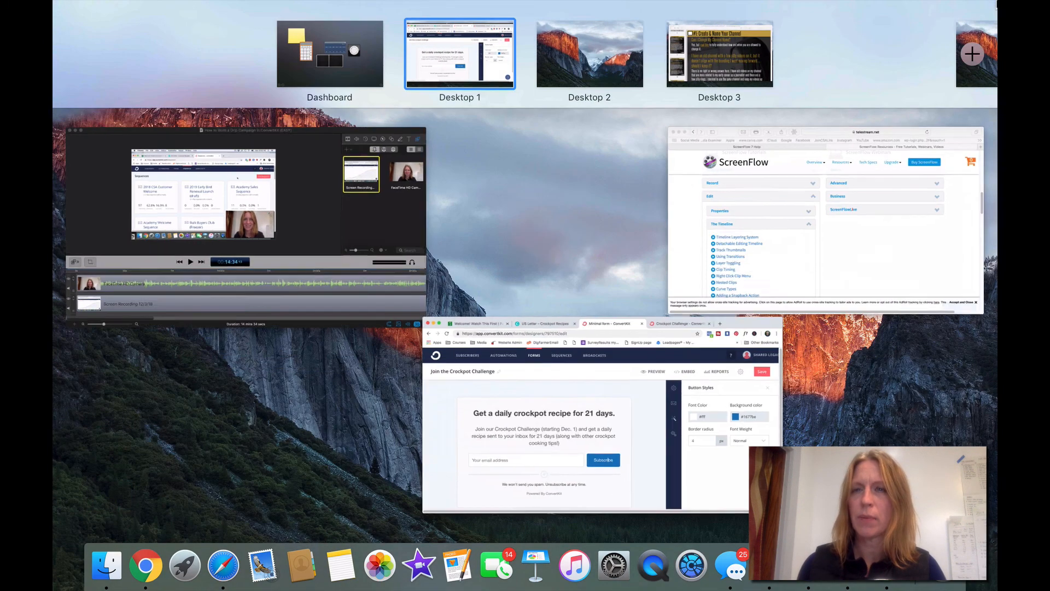
click(610, 63)
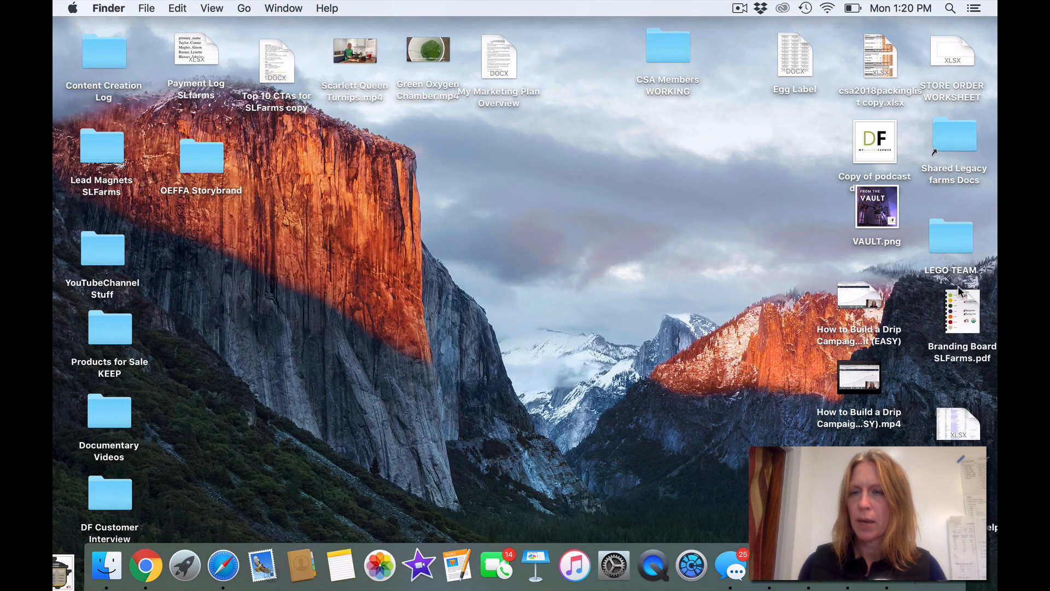
double_click(961, 307)
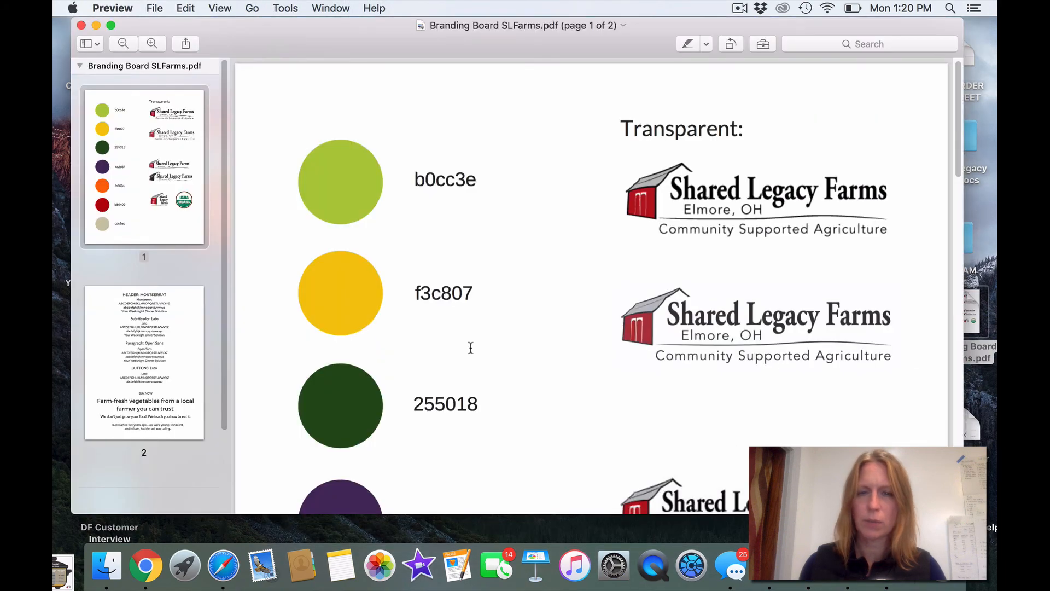
scroll(471, 348, down, 5)
drag(484, 458, 410, 447)
key(cmd+c)
key(ctrl+Up)
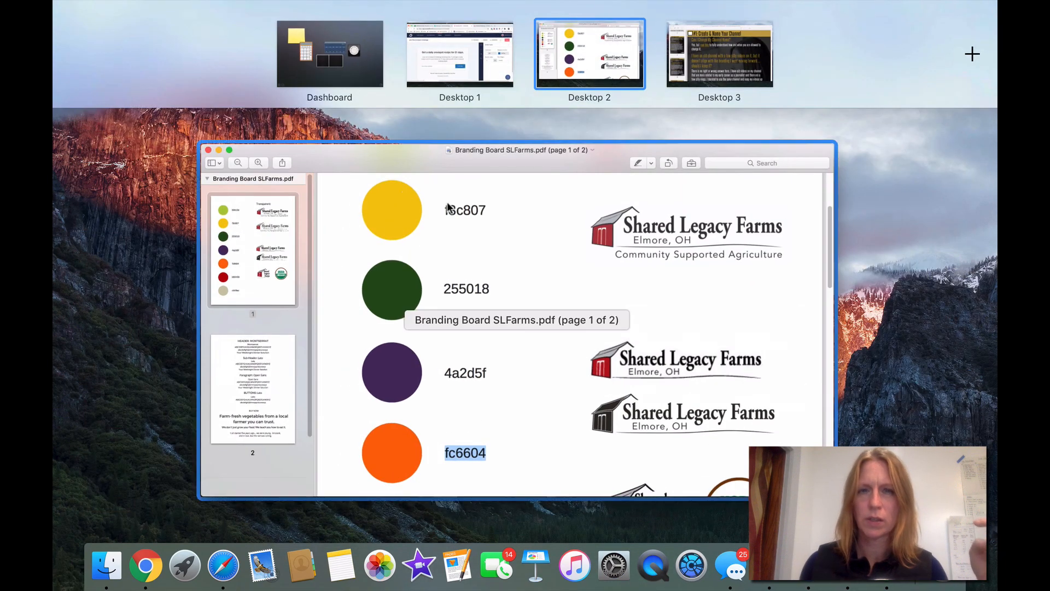
click(453, 74)
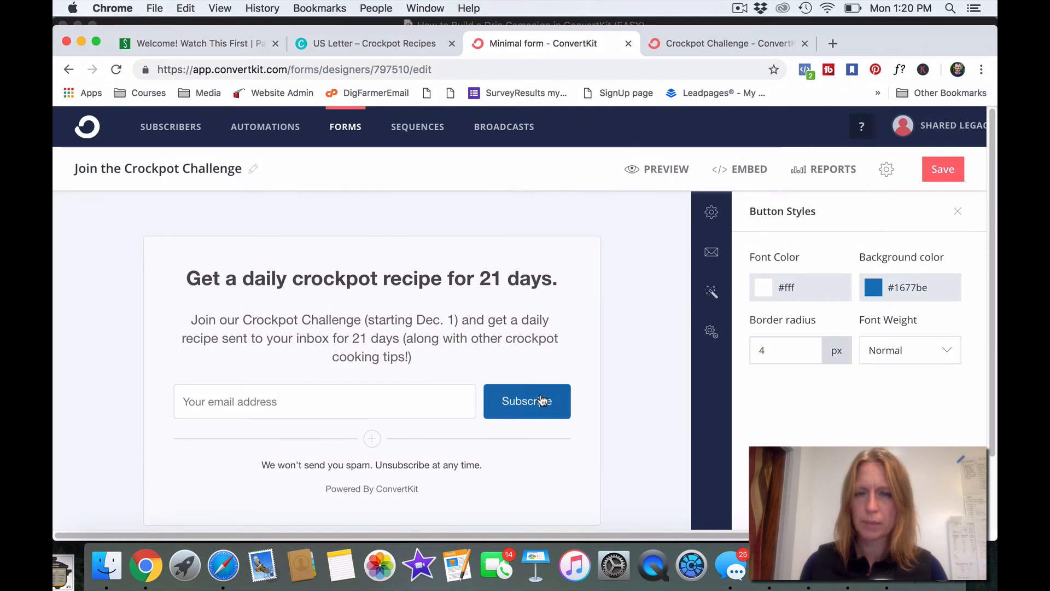
- Set the Subscribe button's background color to the copied orange code fc6604
click(928, 283)
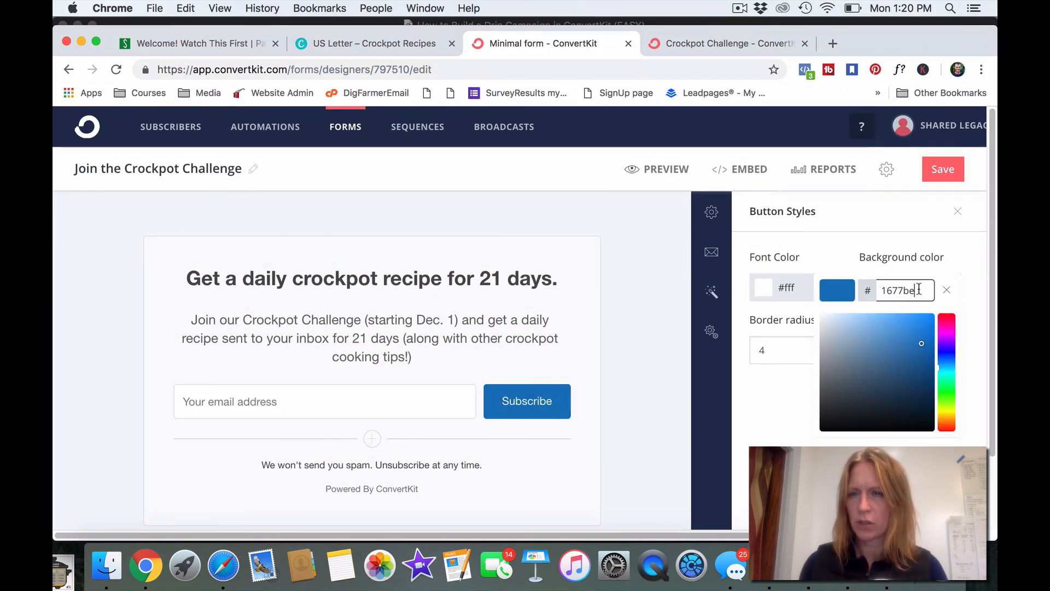
drag(919, 289, 851, 300)
key(cmd+v)
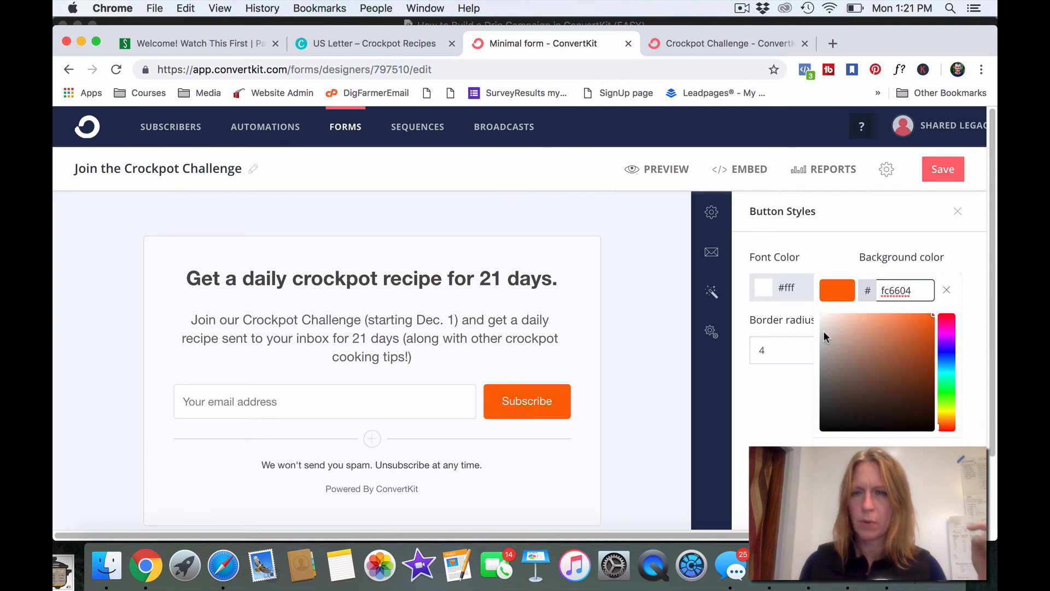
click(546, 431)
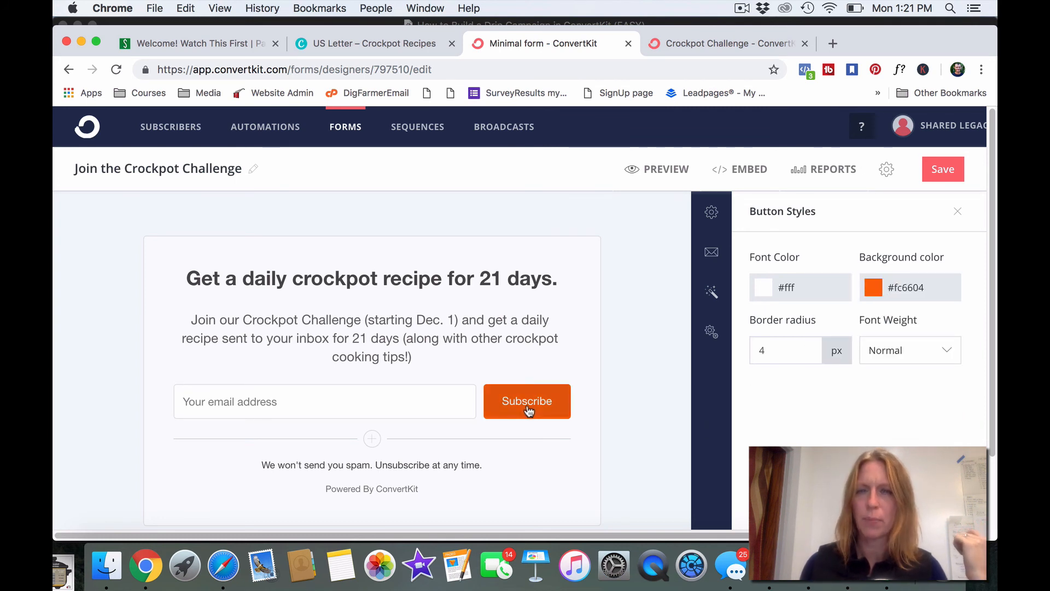
- Add a First Name custom field, place it above the email address field, and save the form
click(372, 439)
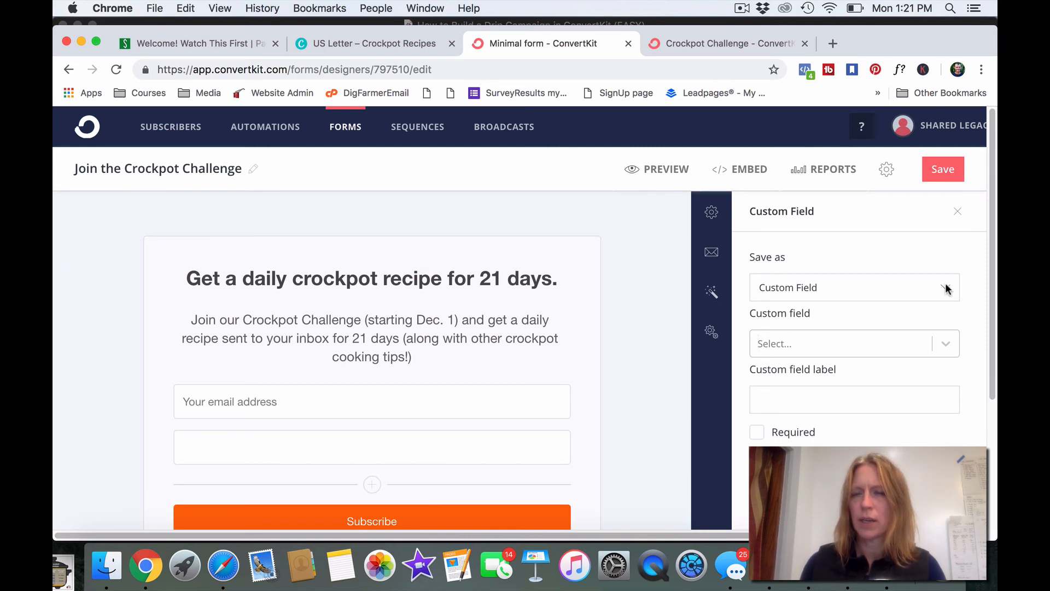
click(945, 346)
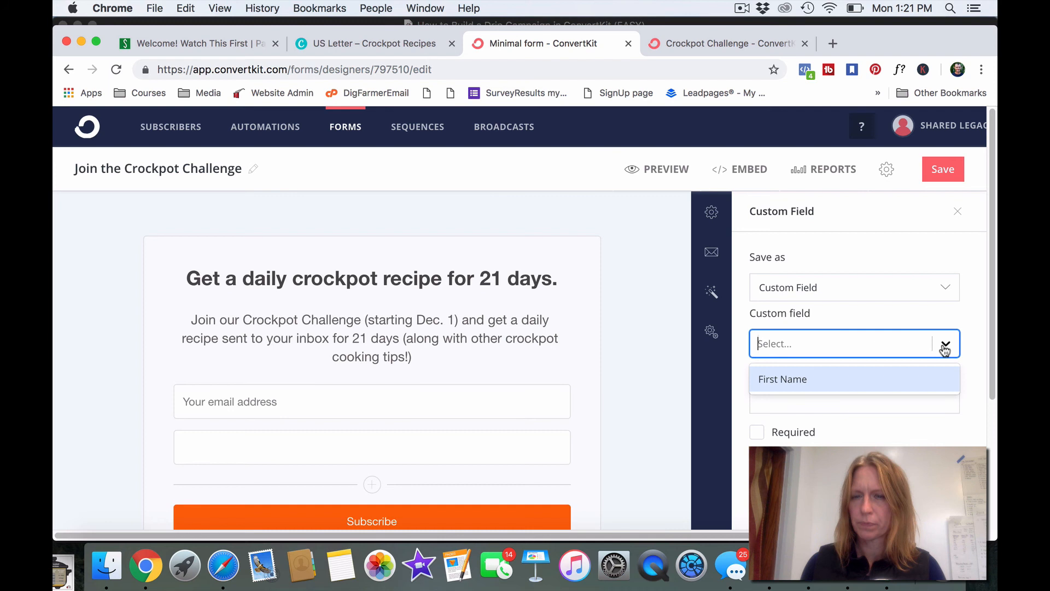
click(915, 379)
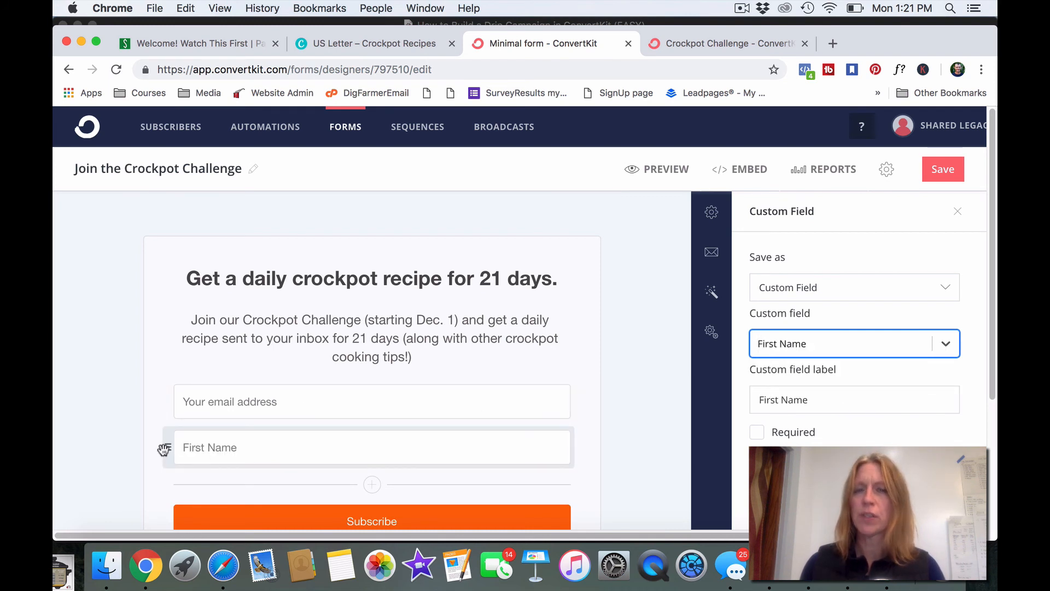
drag(164, 449, 165, 386)
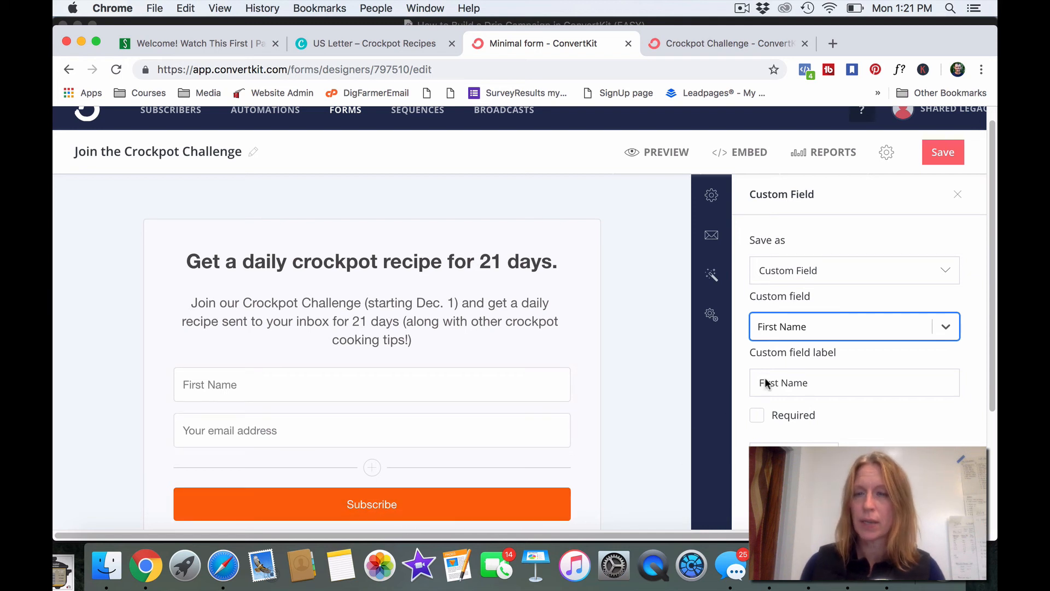
click(952, 158)
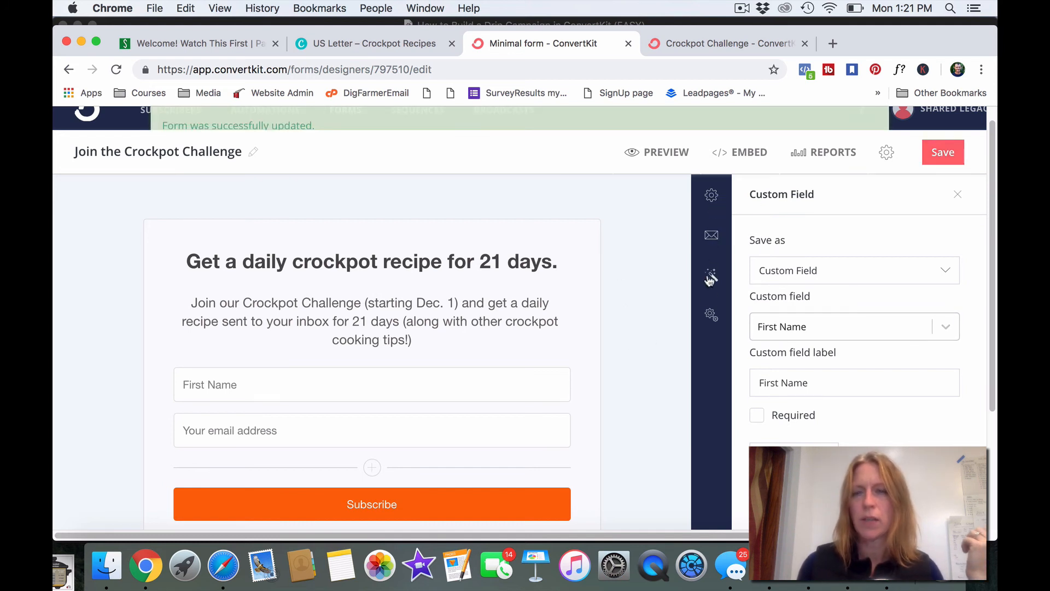
- Rewrite the success message as "Success! Now, for this to work, it's important that you go to your email inbox right now and find my confirmation email."
click(712, 195)
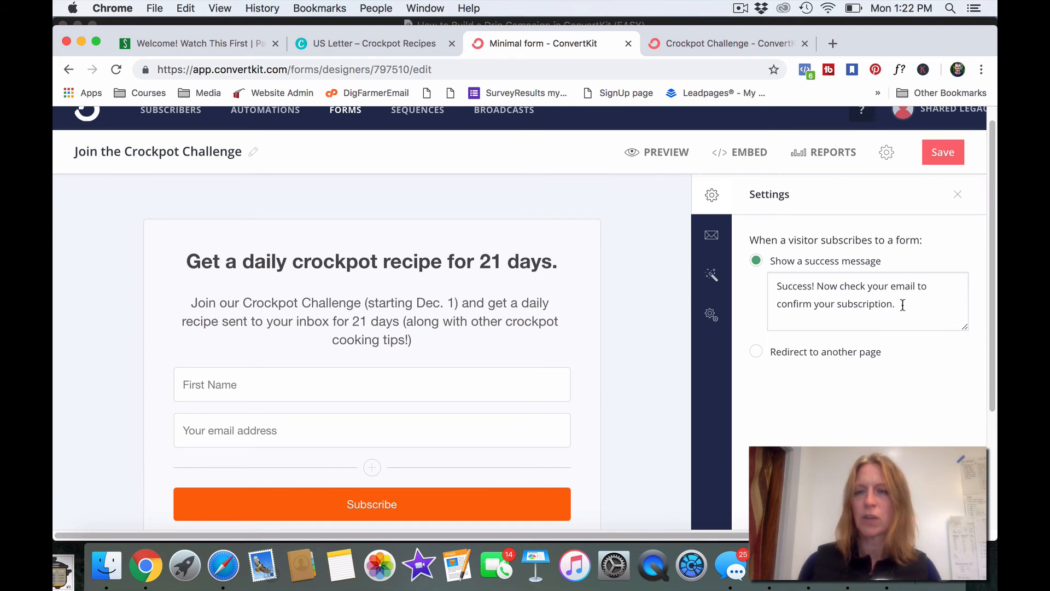
drag(903, 304, 841, 290)
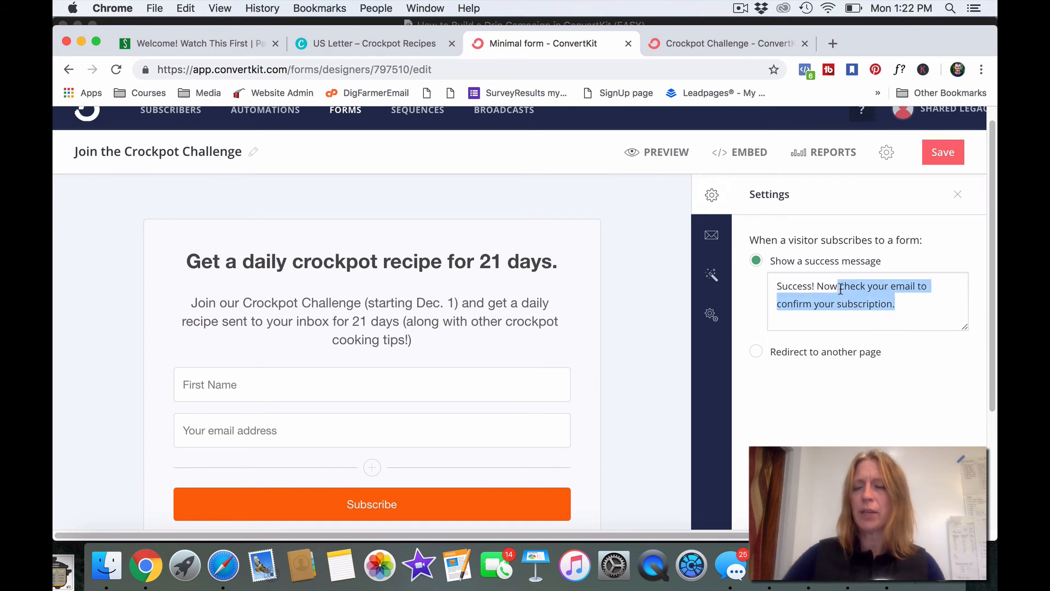
key(BackSpace)
key(BackSpace)
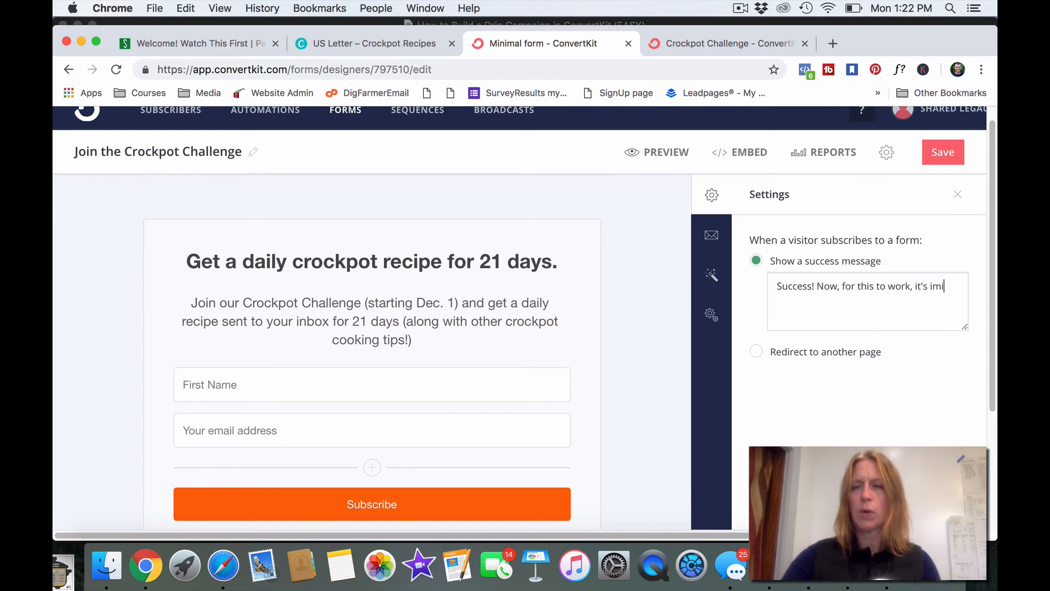
text(tant that you go to your ema)
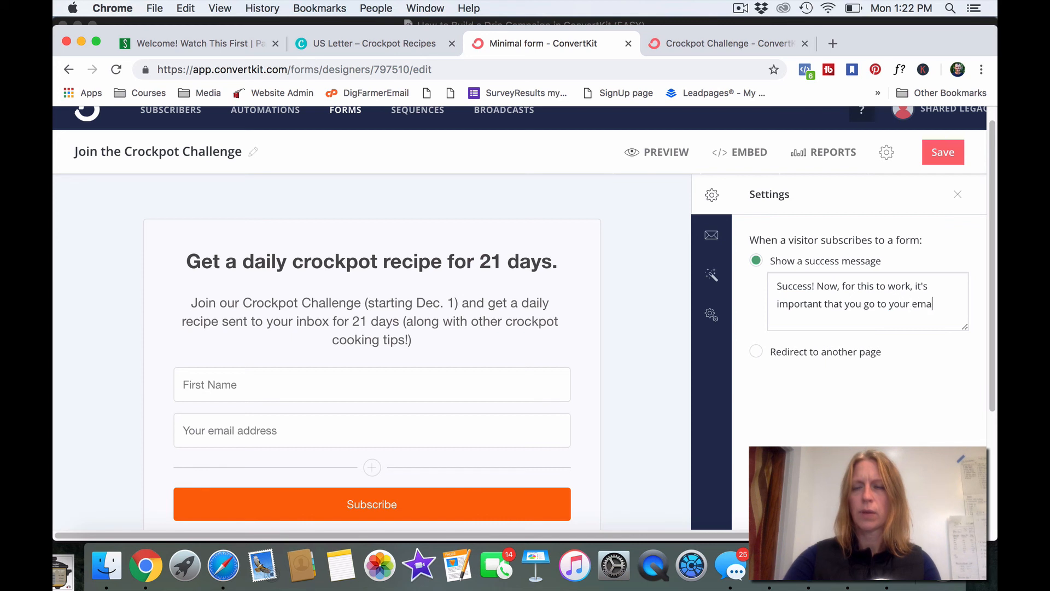
text(box right now)
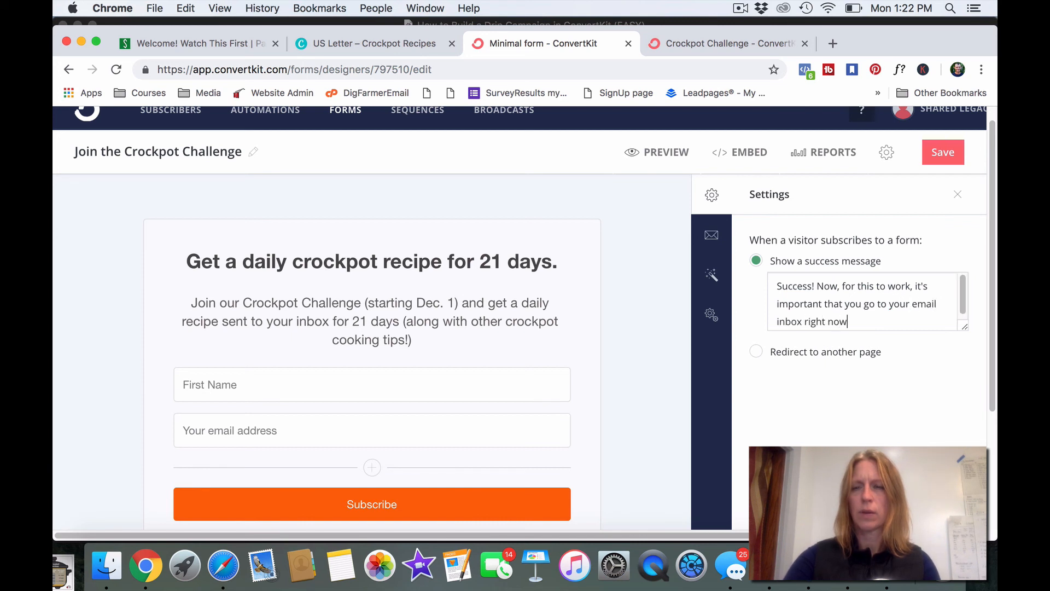
text( and find my)
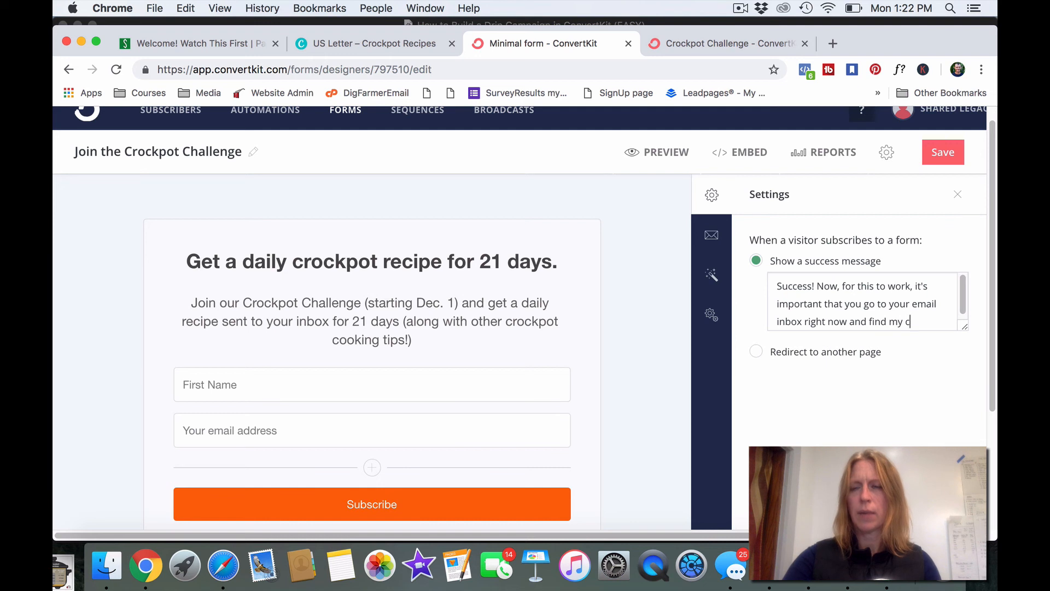
text(confirmation emaio)
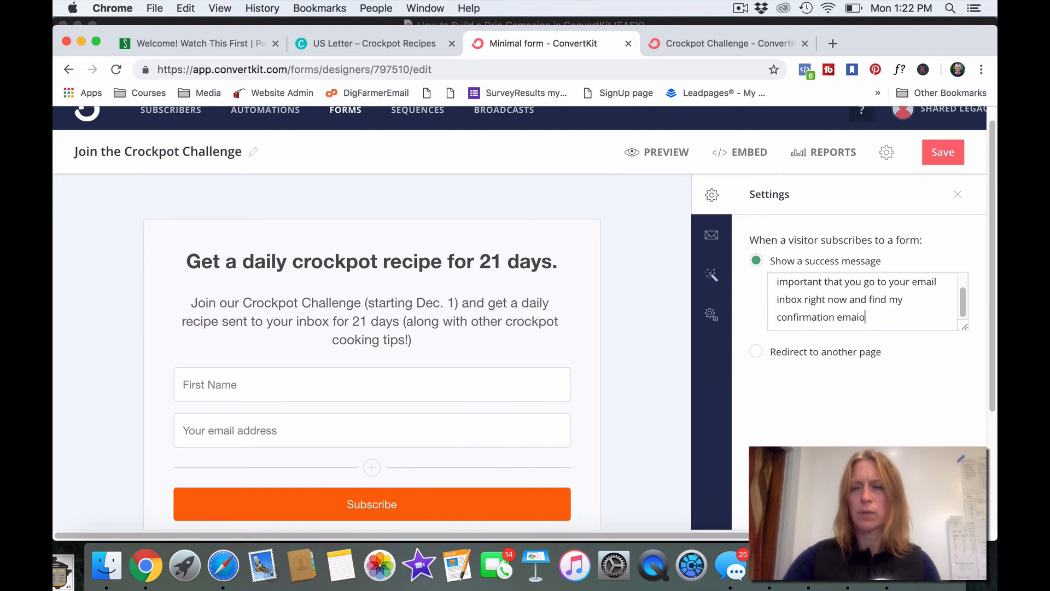
key(BackSpace)
text(l. Click the)
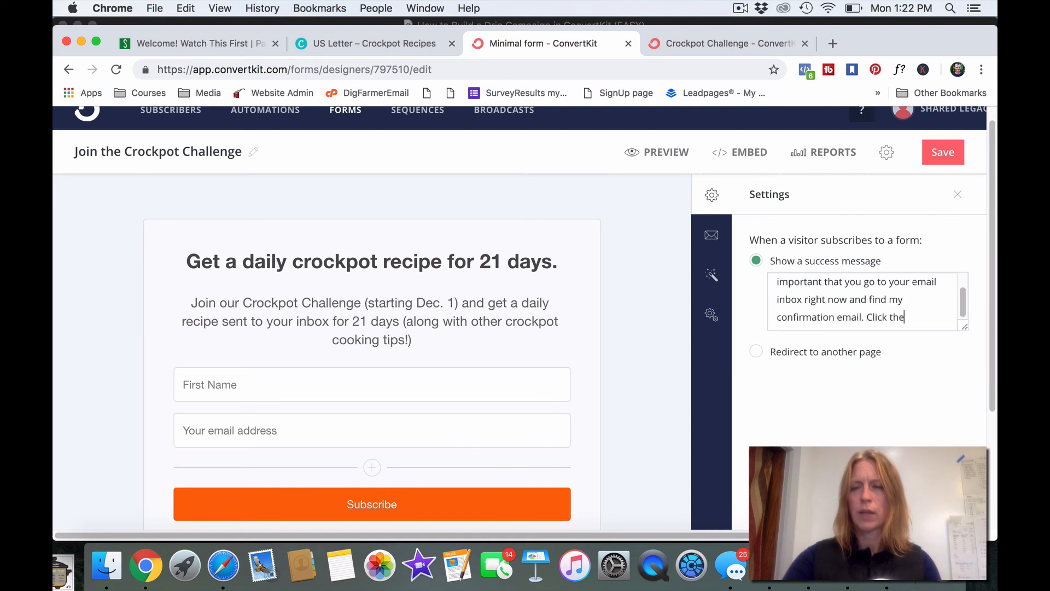
- End the success message with "Click the confirm button inside, and you'll start getting your crockpot recipes!", sign it with the sender's first name, and save
text( confirm button inside, ad)
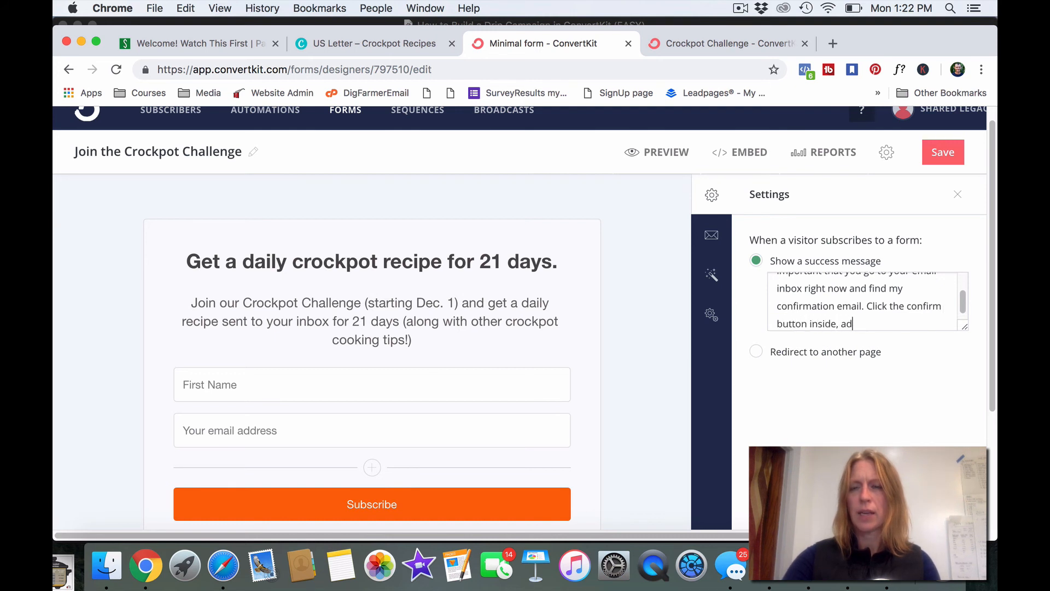
key(BackSpace)
text(nd you'll start getting your c)
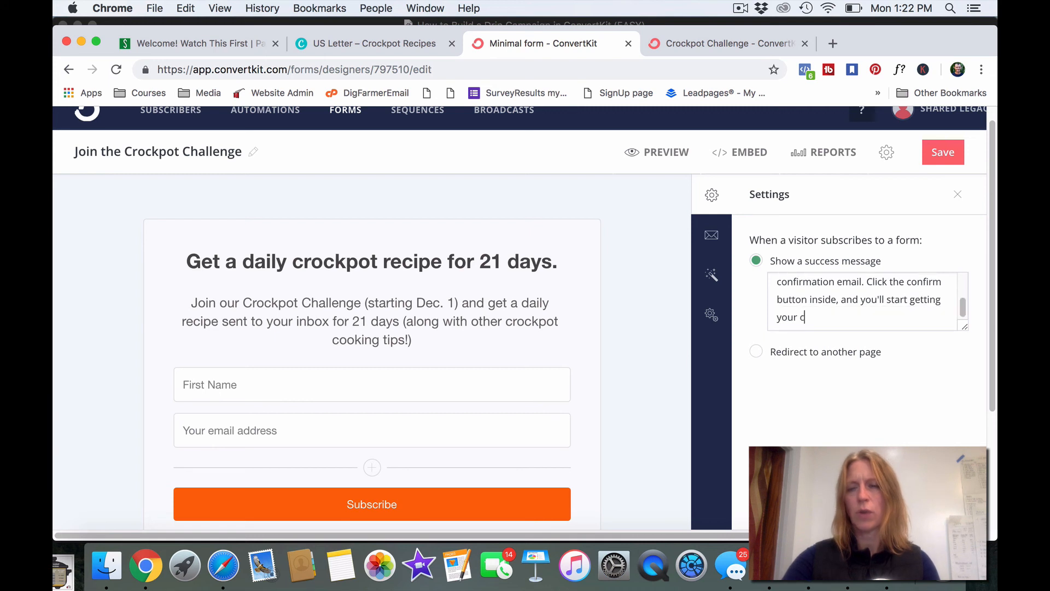
text(rockpot recipes!)
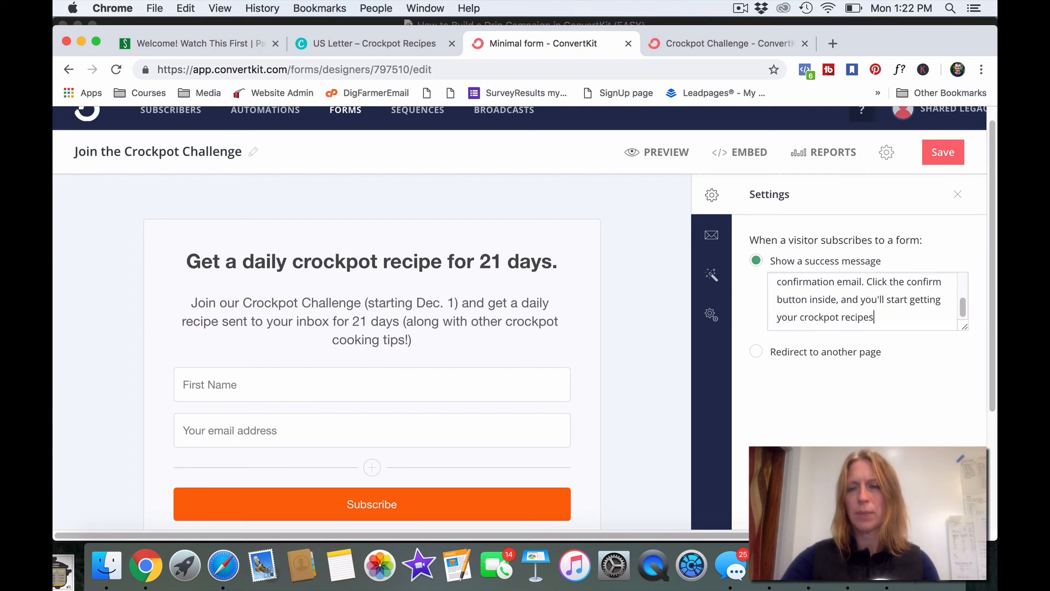
key(Return)
text(~Corinna)
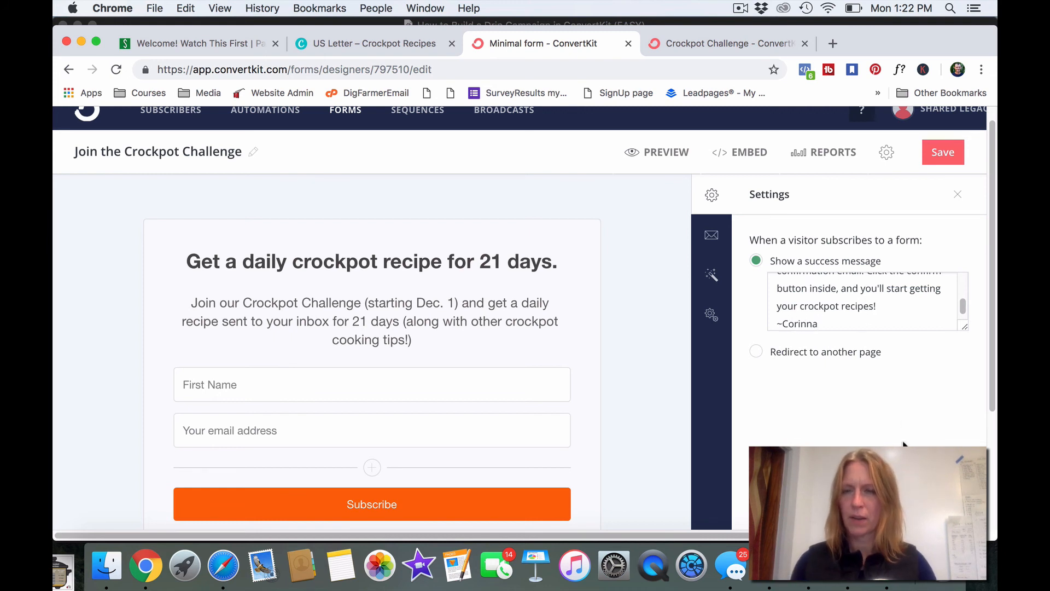
click(945, 154)
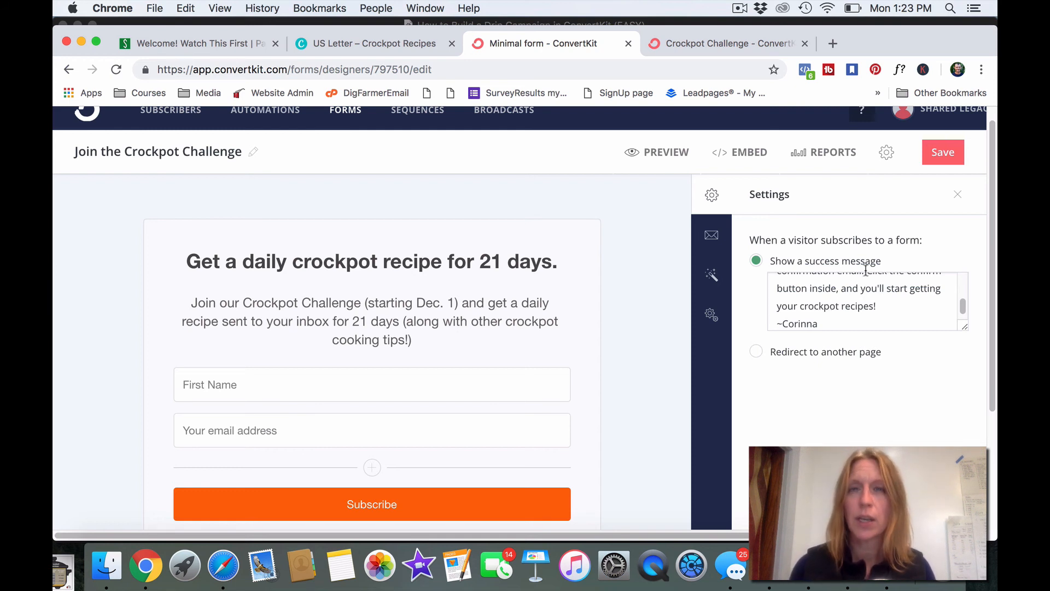
- Make the incentive email deliver a download after confirmation, using Freezer Meals.pdf from Finished Content Upgrades in the desktop's Lead Magnets SLFarms folder
click(715, 239)
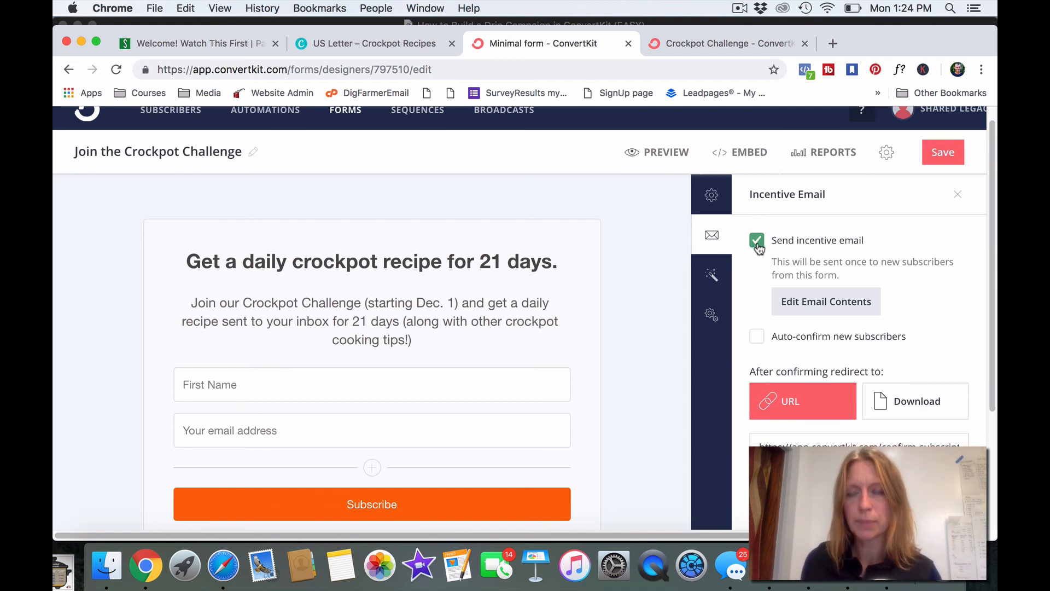
click(927, 409)
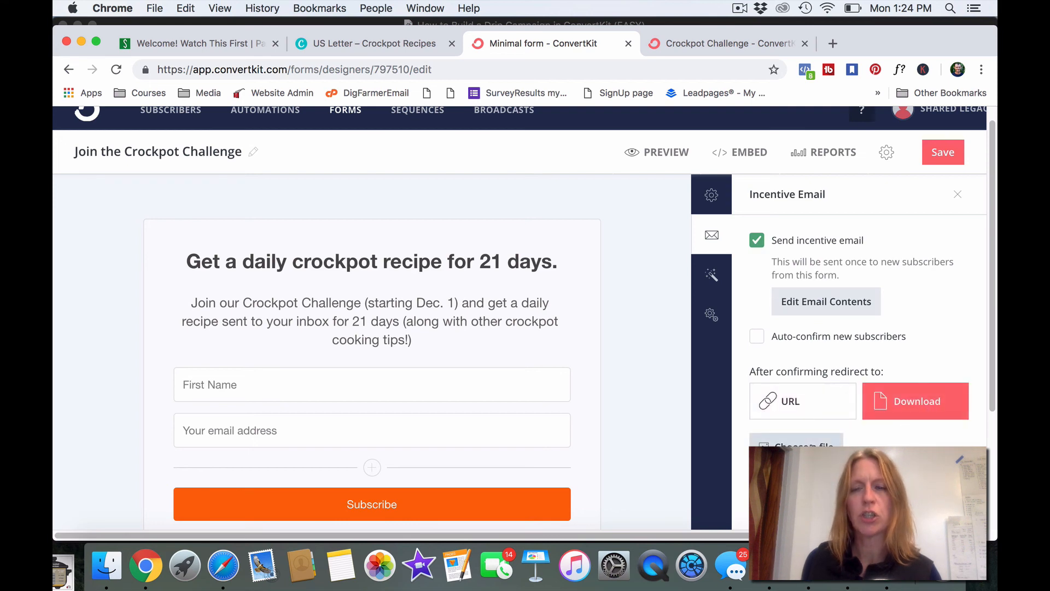
click(788, 442)
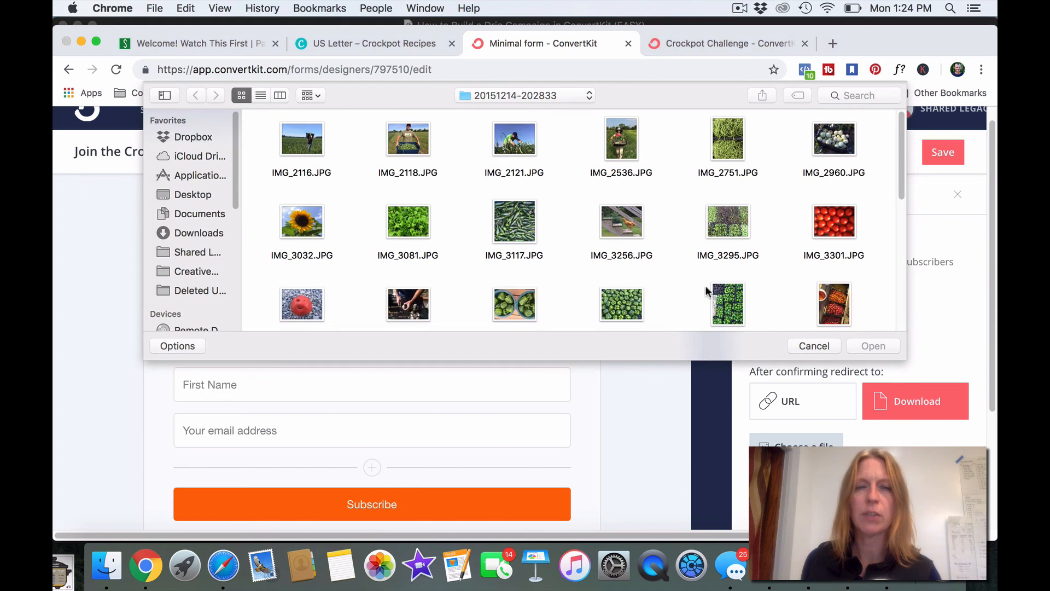
click(180, 195)
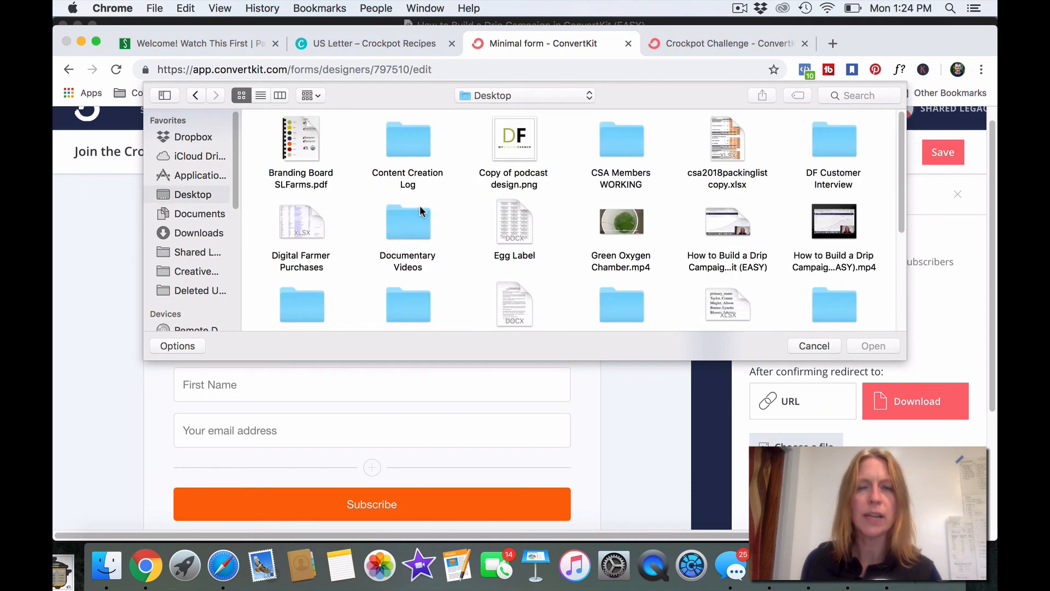
scroll(416, 244, down, 3)
double_click(316, 203)
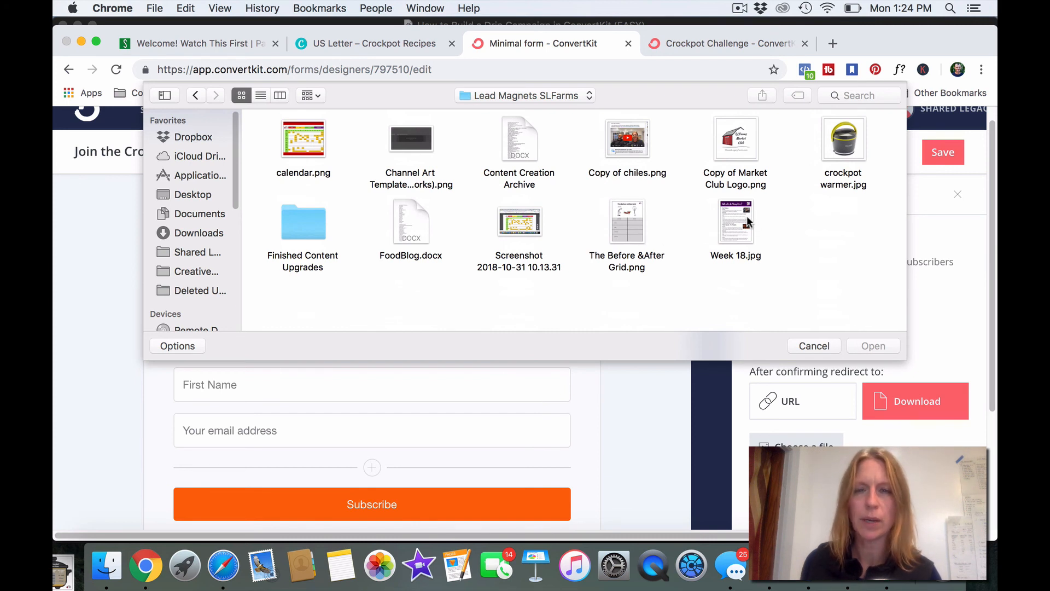
double_click(322, 226)
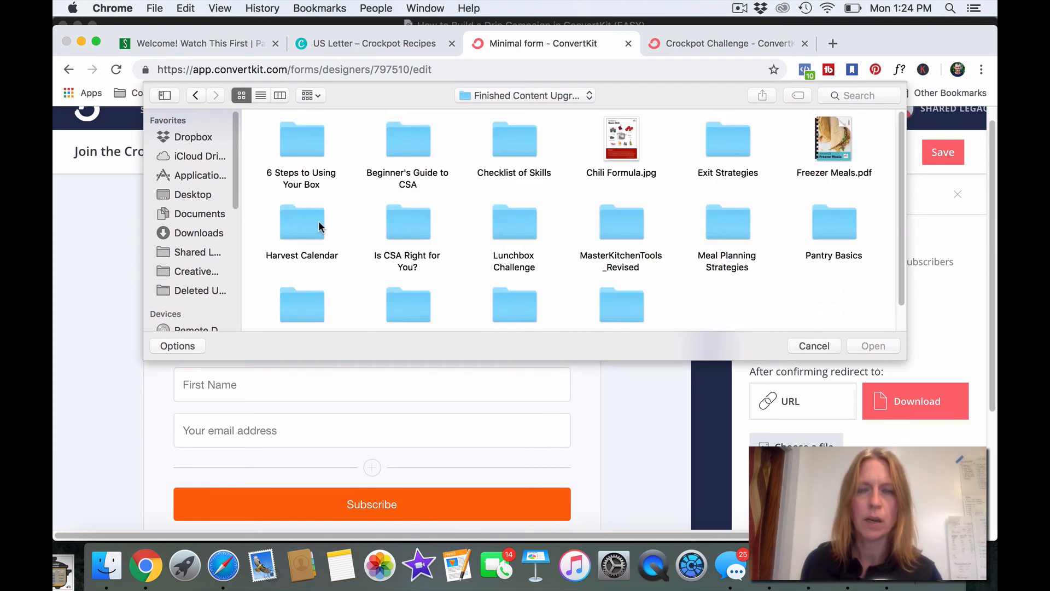
double_click(833, 132)
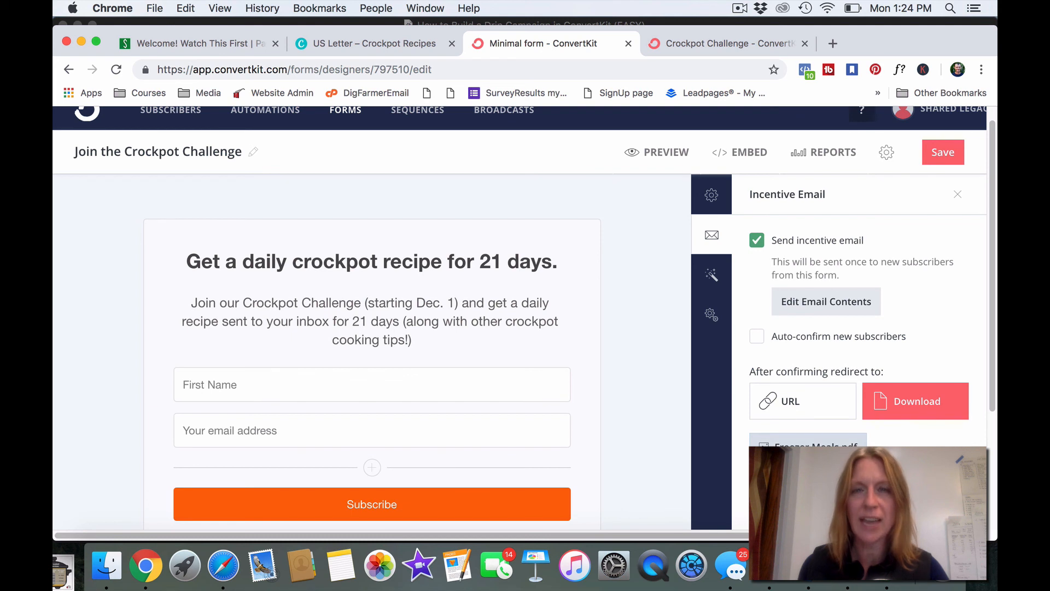
- Open the incentive email's contents and extend its subject to "Important: confirm your subscription to join the Challenge"
click(820, 305)
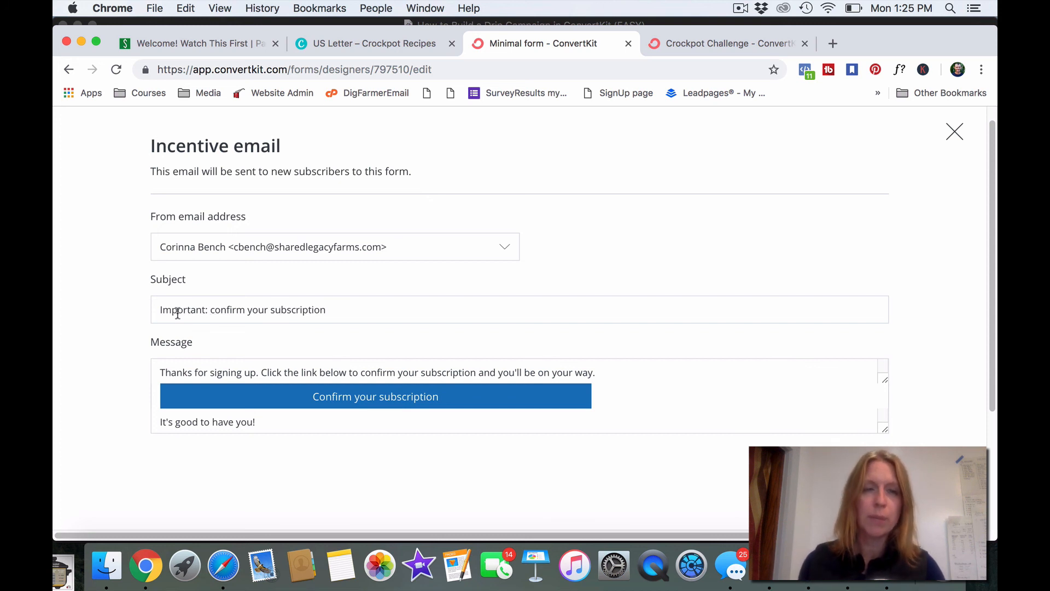
click(338, 308)
text(to)
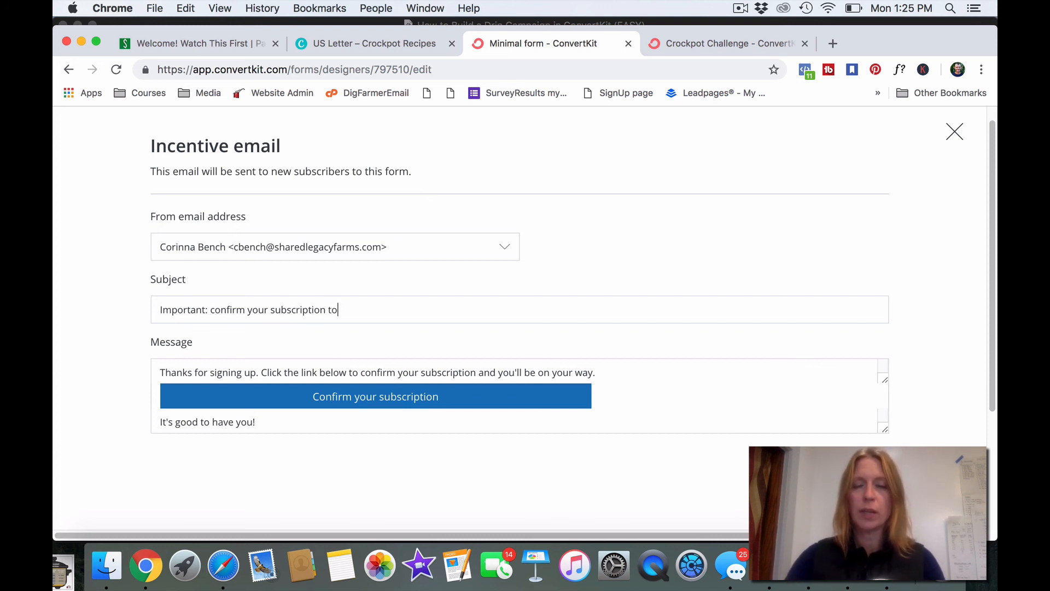
text( join the Challenge)
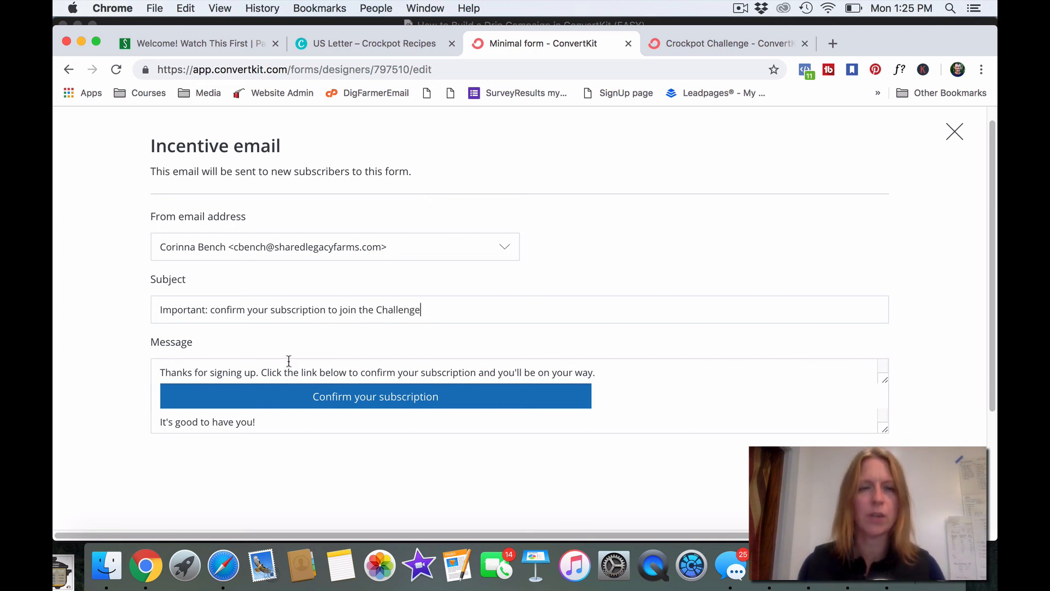
- Extend the incentive email's opening sentence to "Thanks for signing up for the Crockpot Challenge."
click(260, 373)
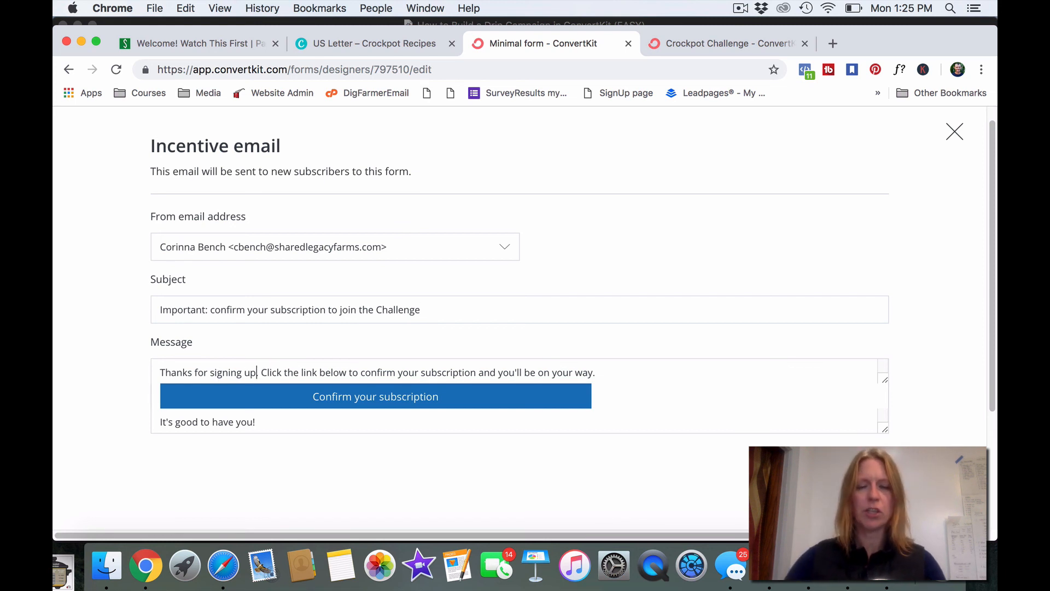
text(for the Challenge)
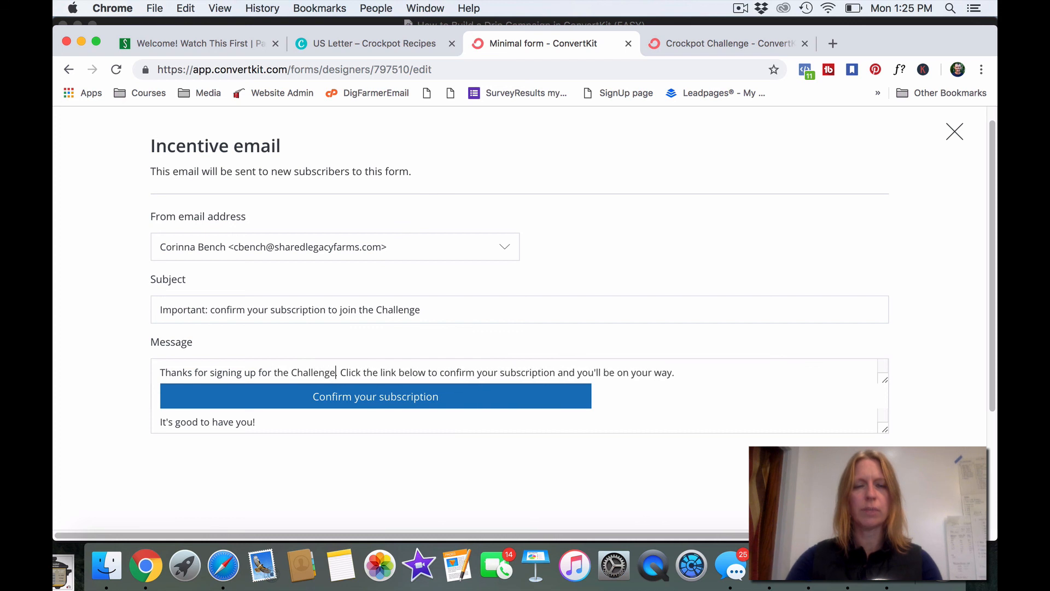
click(291, 373)
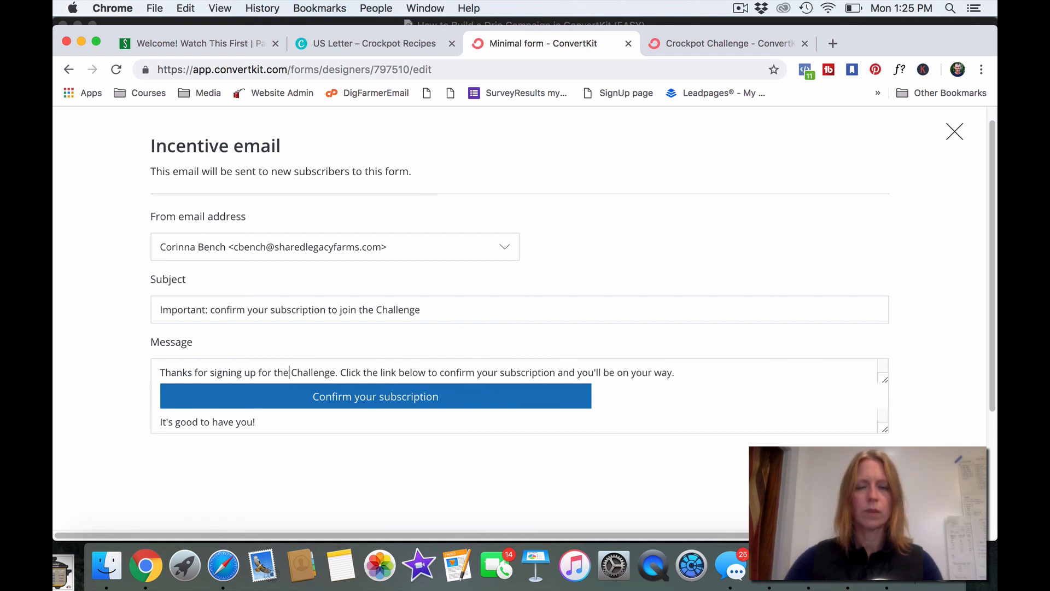
text(Crockpot)
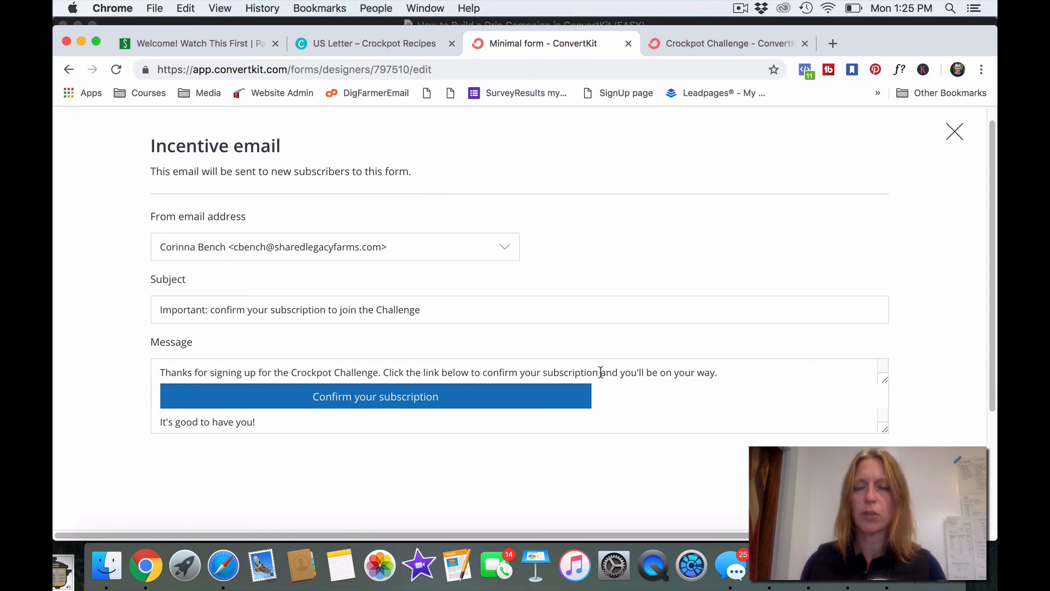
- Replace the intro's ending with "If you don't do this, I won't be able to send you a recipe every day. So it's super important! Do it now!"
drag(601, 372, 719, 376)
key(BackSpace)
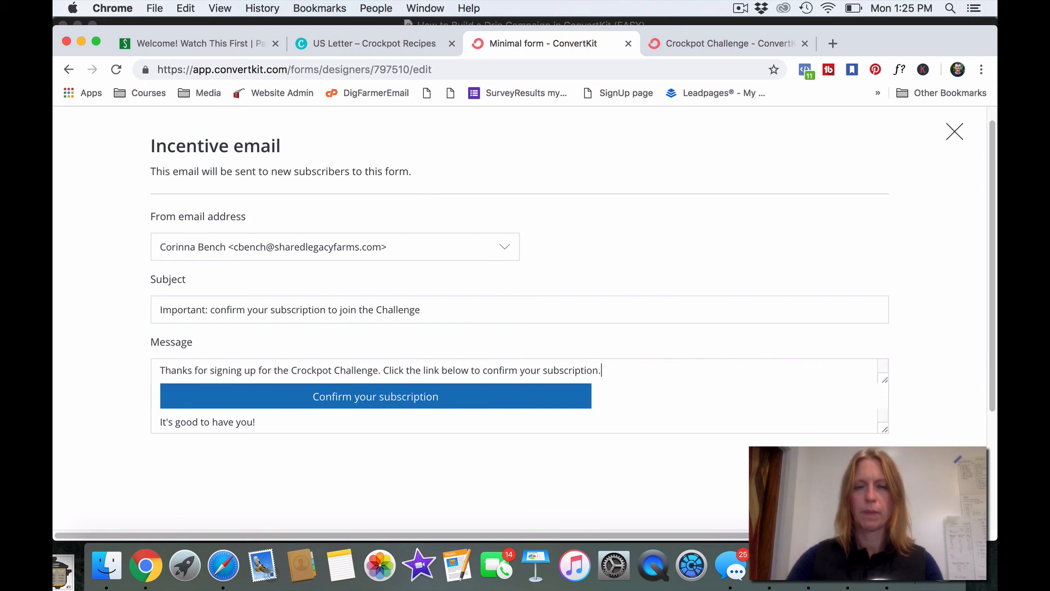
text(If you don't do this)
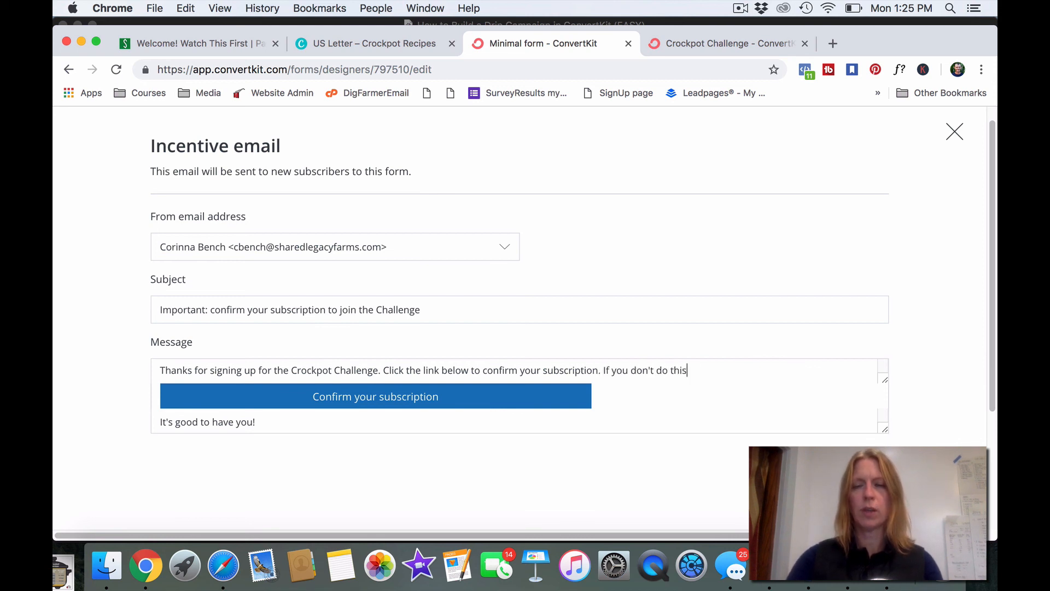
text(, I won't be able to se)
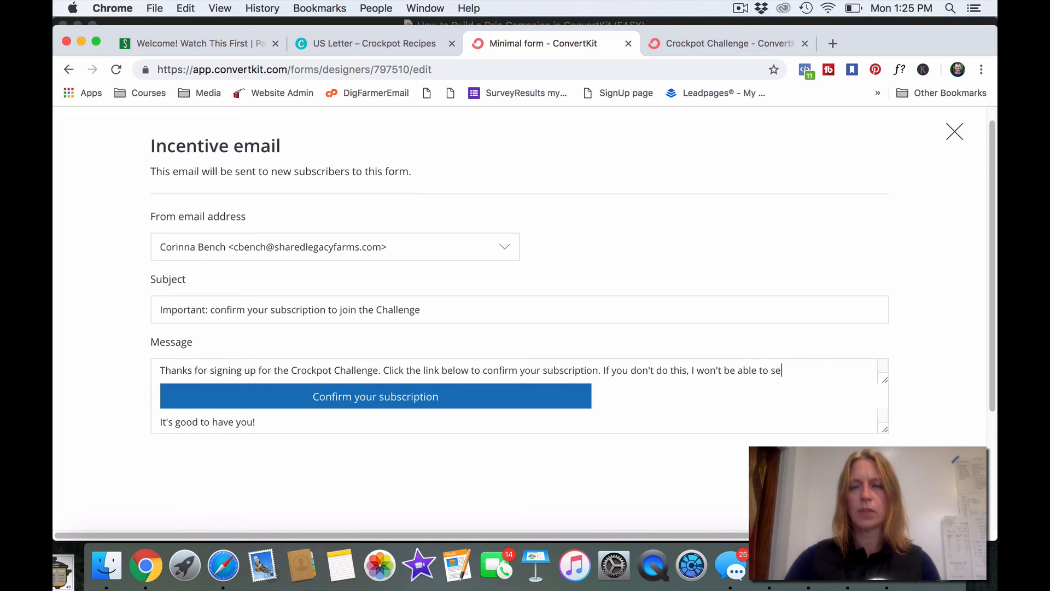
text(nd you a recipe )
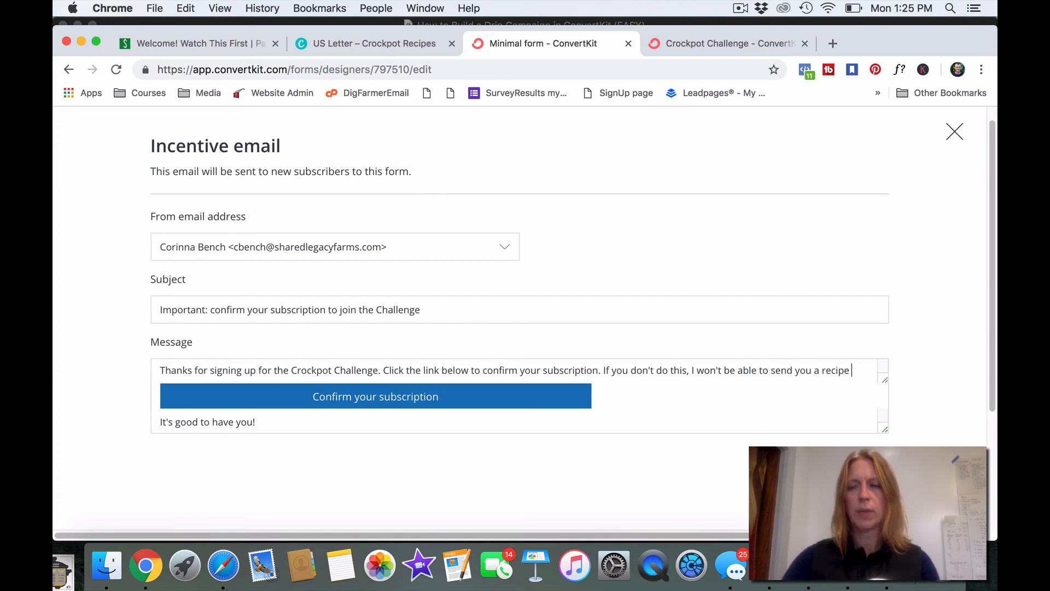
text(every day. So it's s)
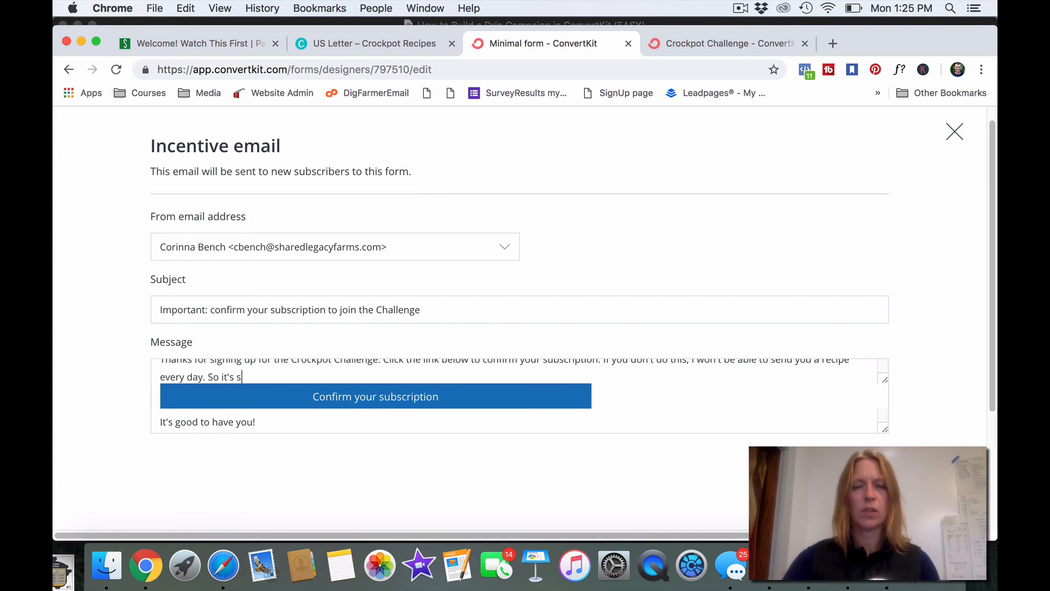
text(uper important!)
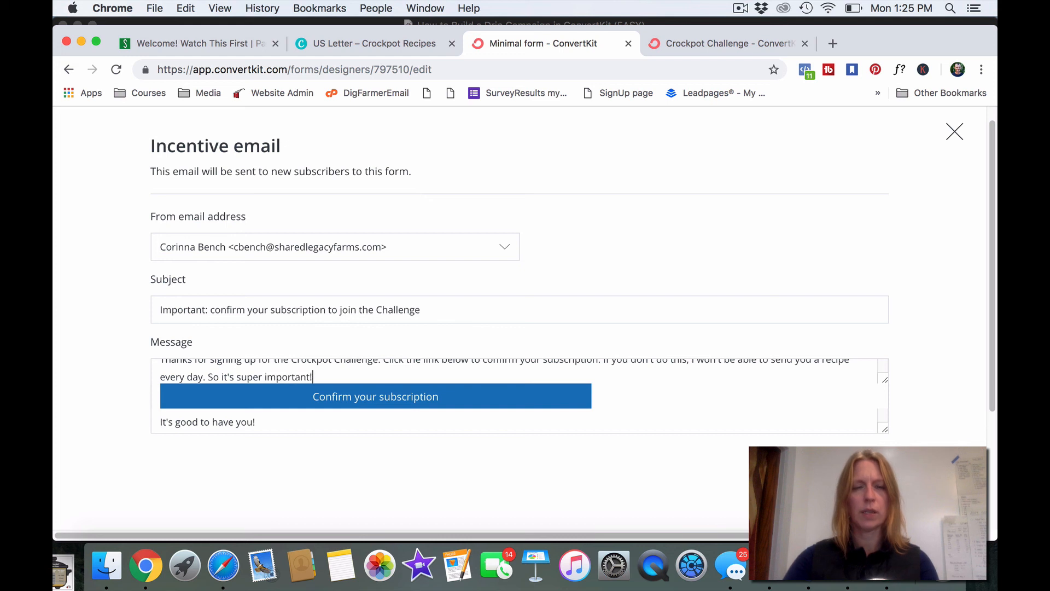
text( Do it now!)
key(Return)
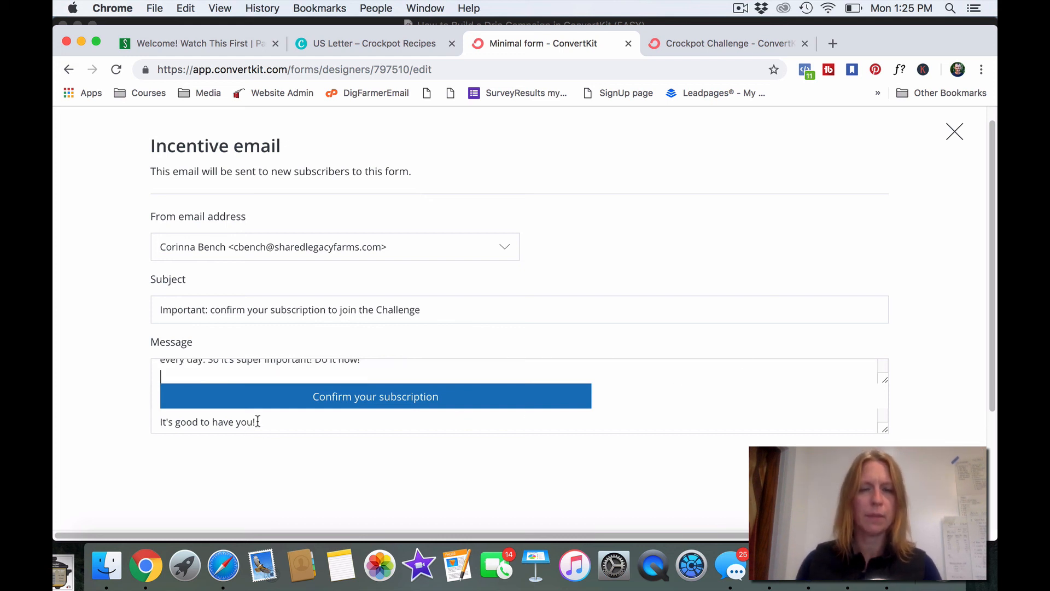
- Replace the incentive email's closing line with "Talk to you soon!" and sign it with the sender's first name on a new line
drag(256, 422, 157, 421)
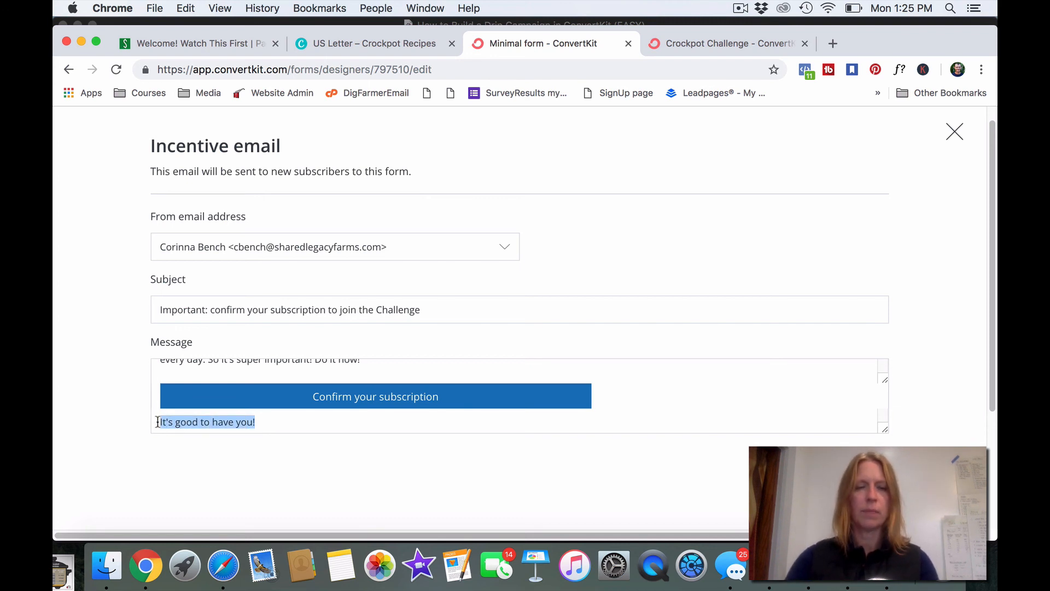
text(Talk to you soon!)
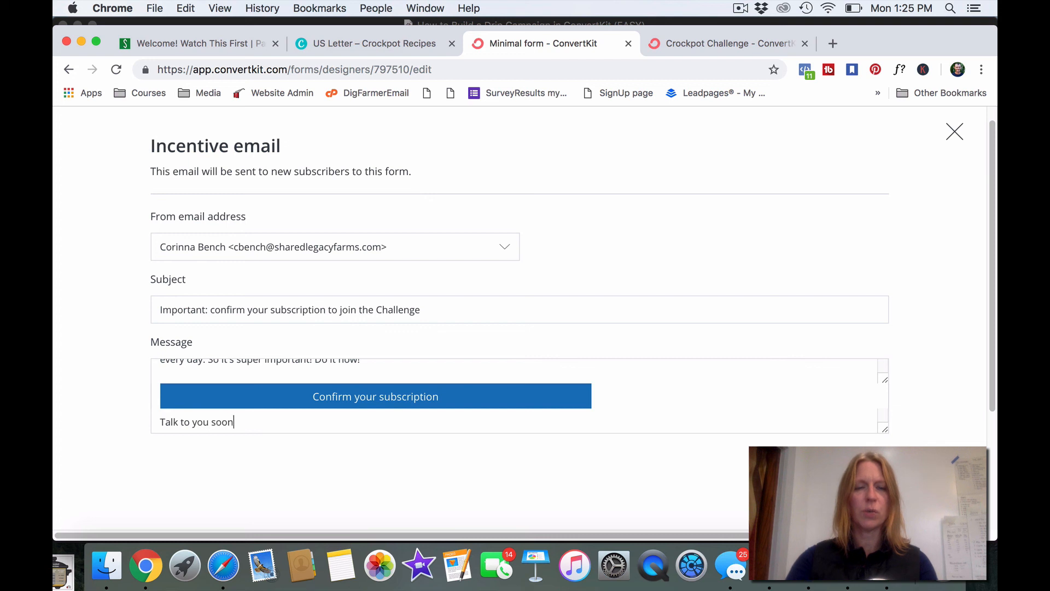
key(Return)
text(Corinna)
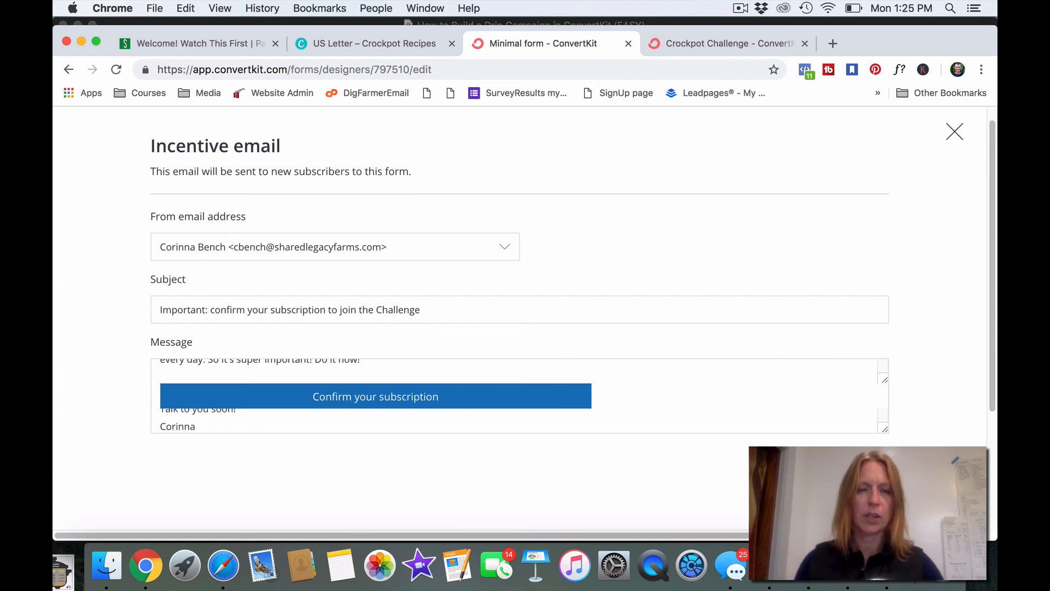
- Close the incentive email's contents and save the form
click(383, 368)
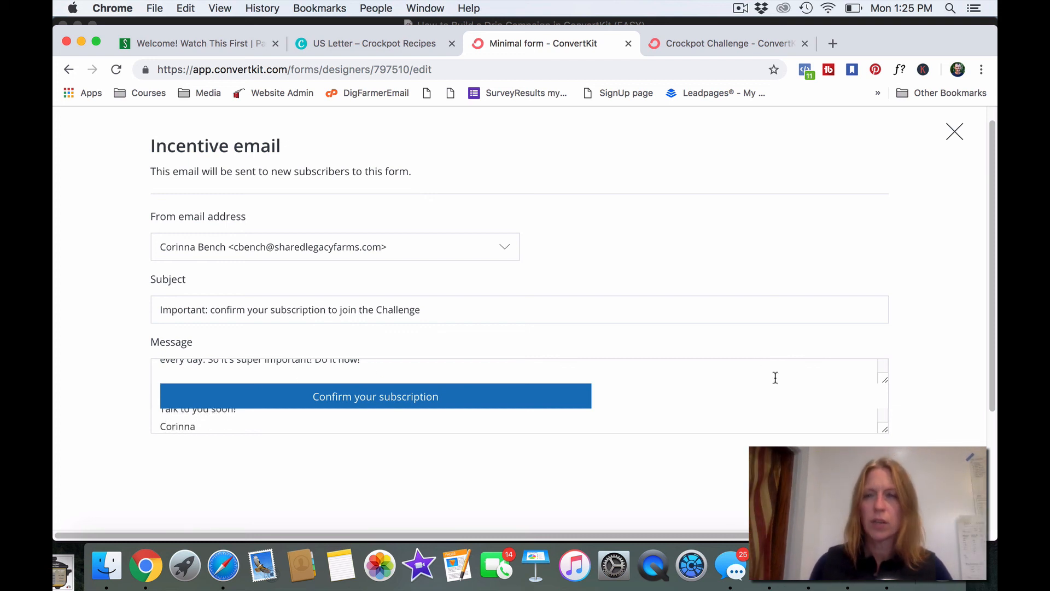
scroll(783, 383, down, 3)
scroll(790, 391, up, 2)
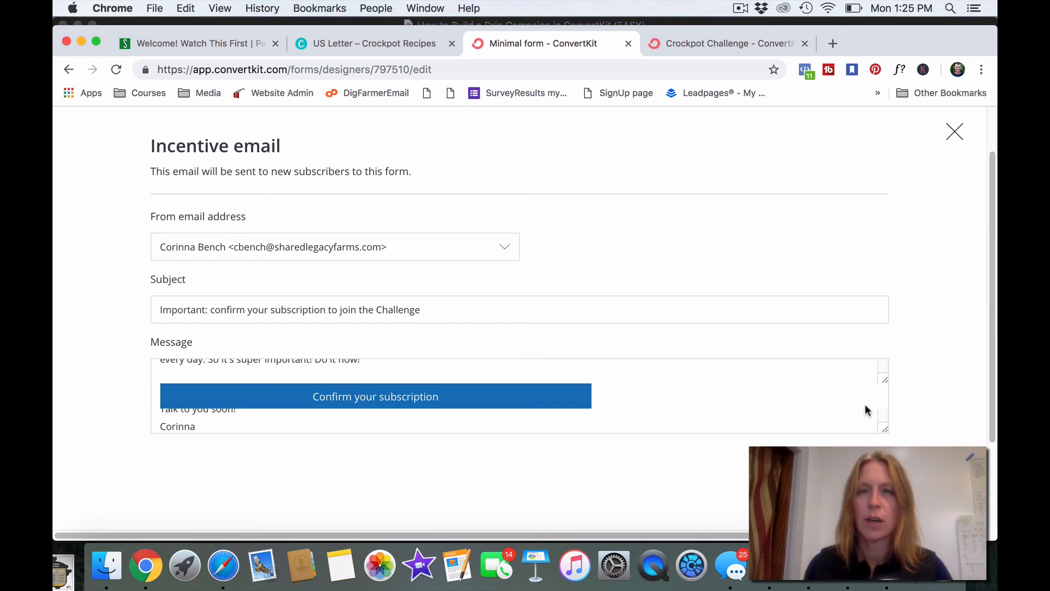
click(953, 132)
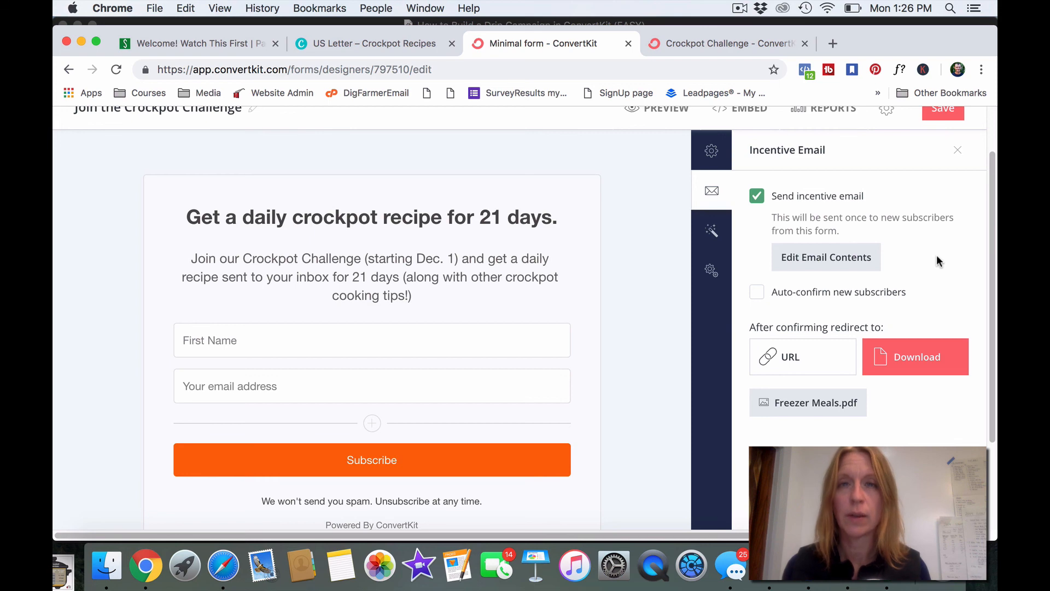
scroll(937, 255, up, 1)
scroll(936, 255, up, 3)
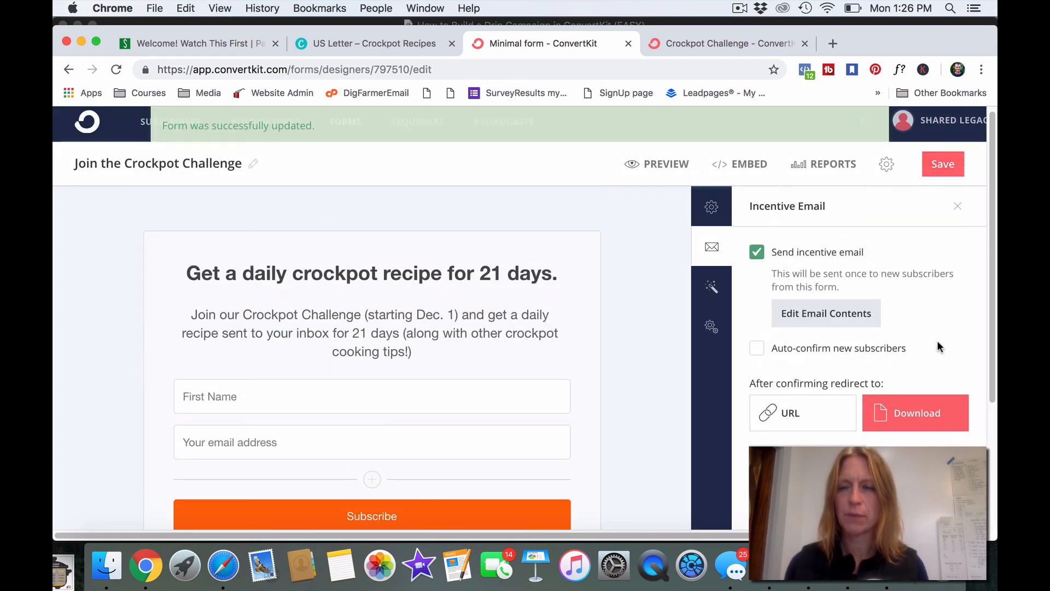
- Review the form's style options for template, background color, border radius and background image
click(712, 286)
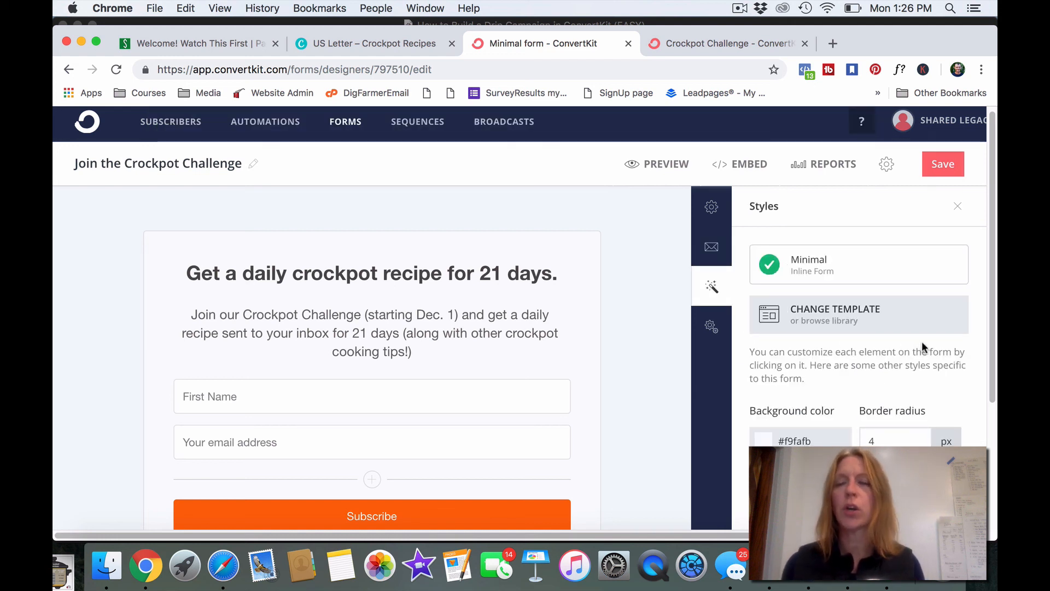
scroll(921, 340, down, 2)
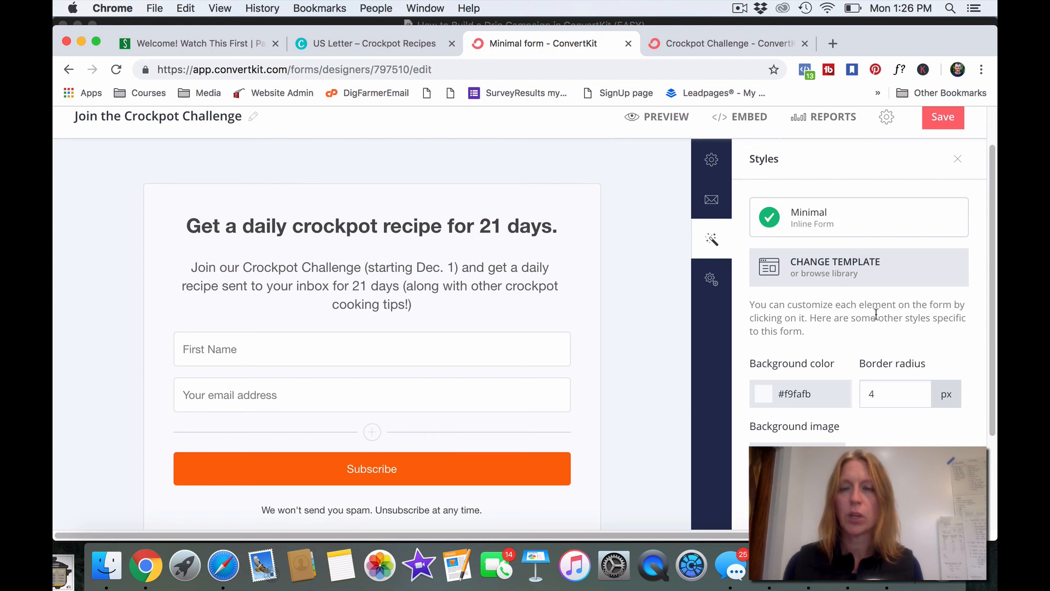
scroll(917, 366, down, 1)
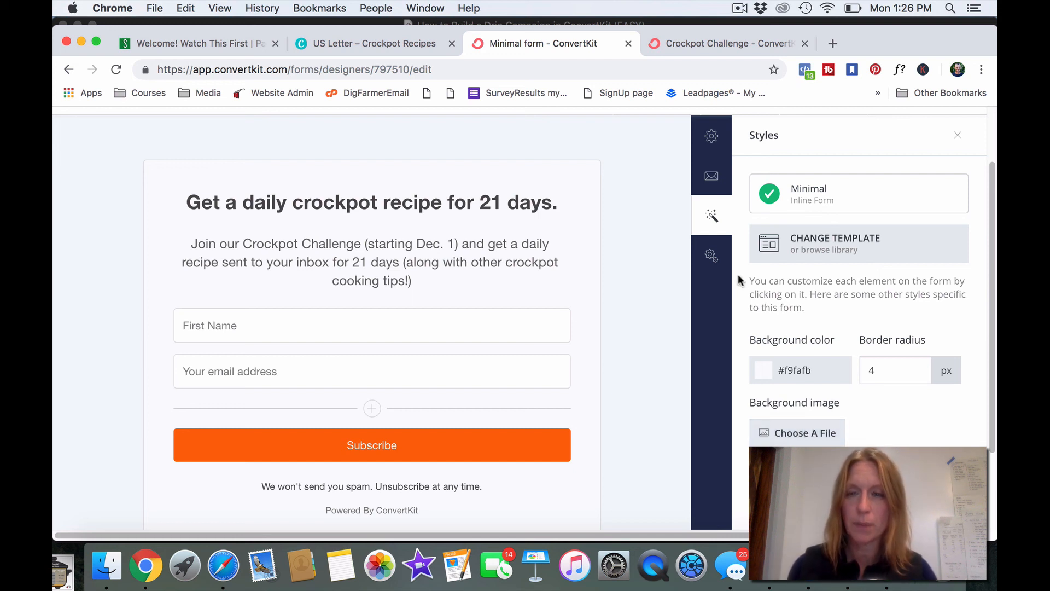
- In the form's advanced settings, choose to hide the form from return visitors who have already subscribed, and save the form
click(713, 256)
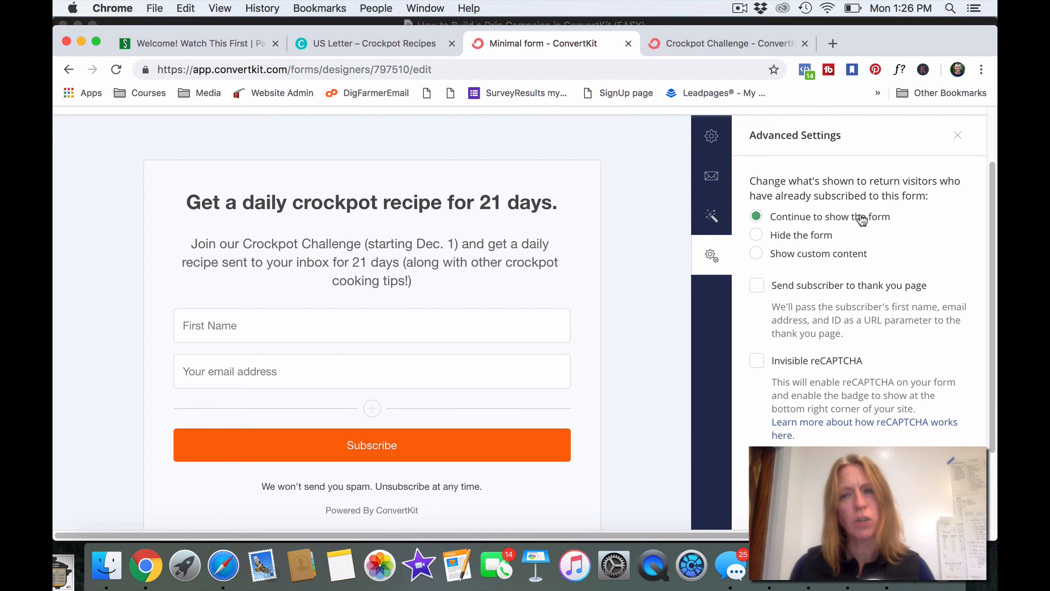
click(756, 236)
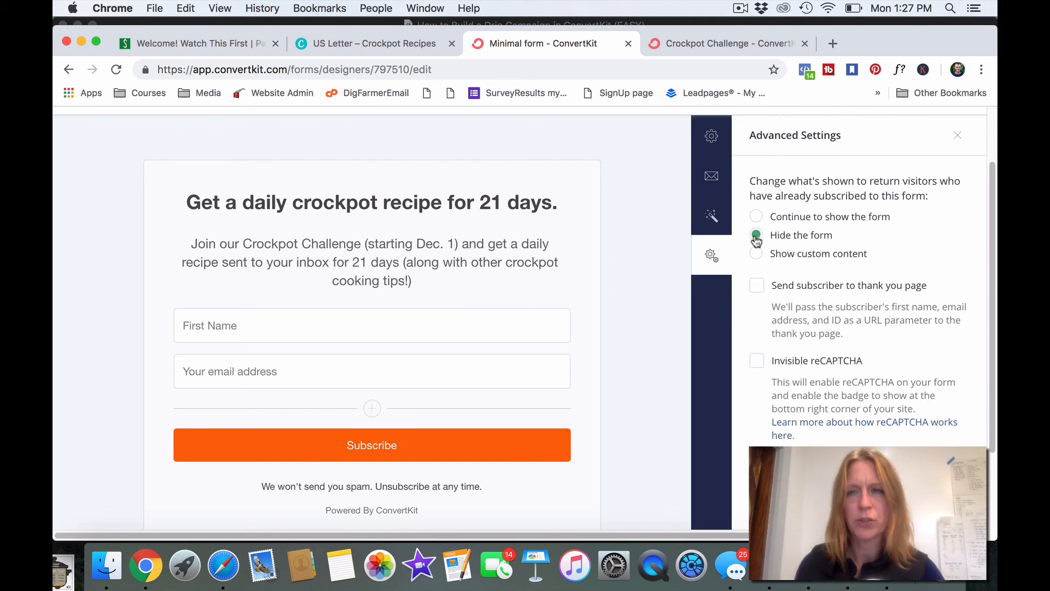
scroll(793, 208, up, 3)
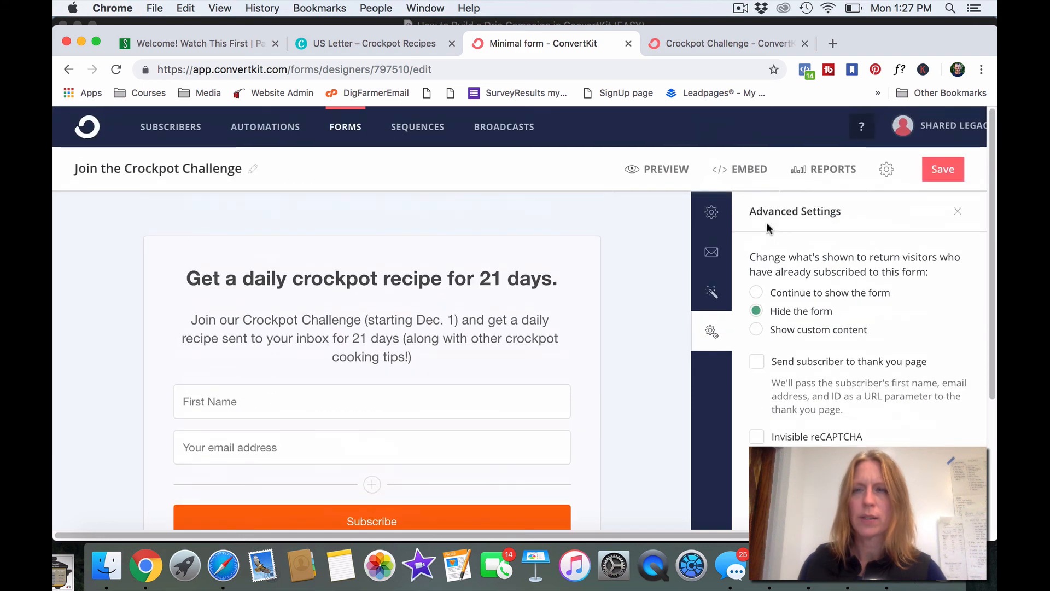
click(939, 171)
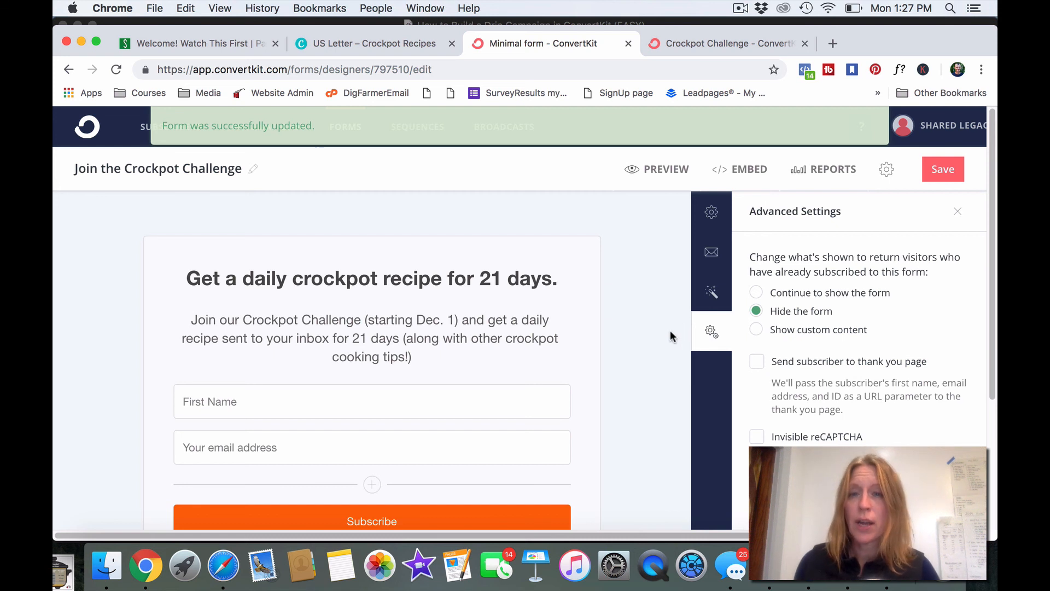
- Preview the finished opt-in form and open its embed options
click(661, 171)
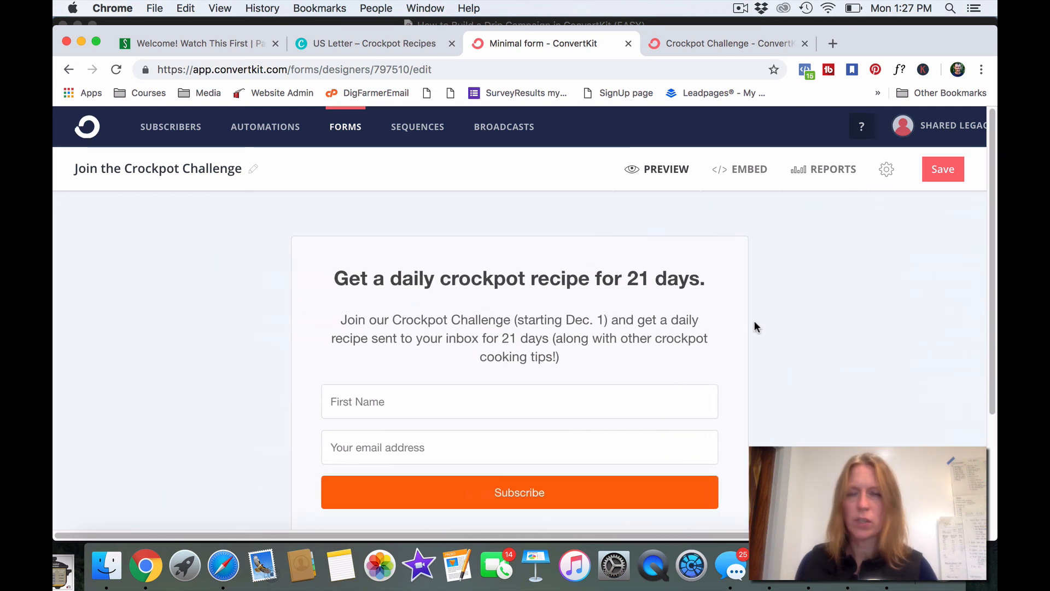
click(749, 170)
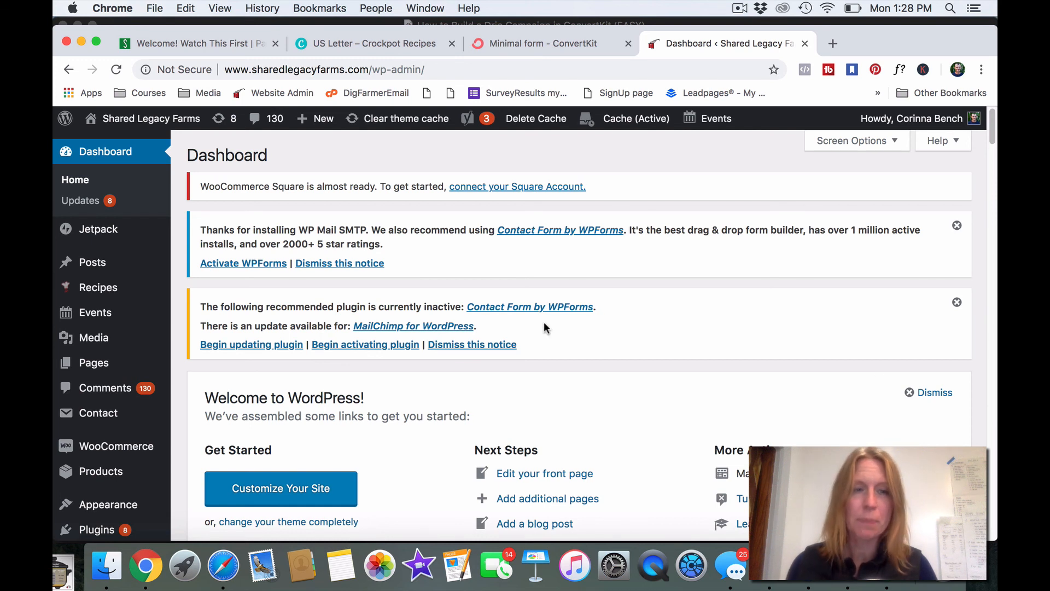
- In the Shared Legacy Farms WordPress dashboard, list all posts and open "Take the 21 Day Crock-Pot Challenge" for editing
mouse_move(104, 264)
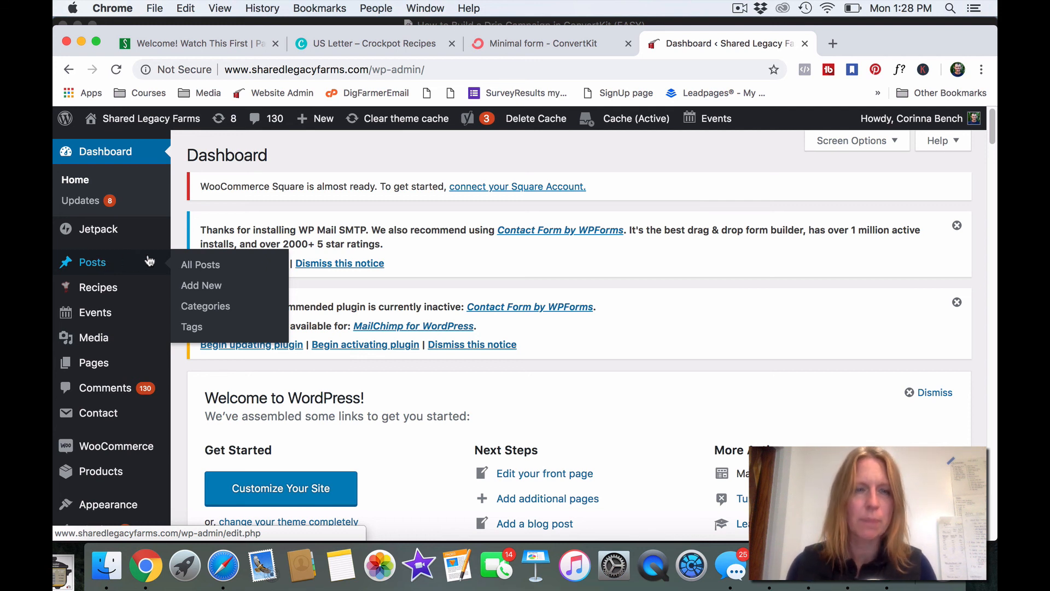
click(197, 266)
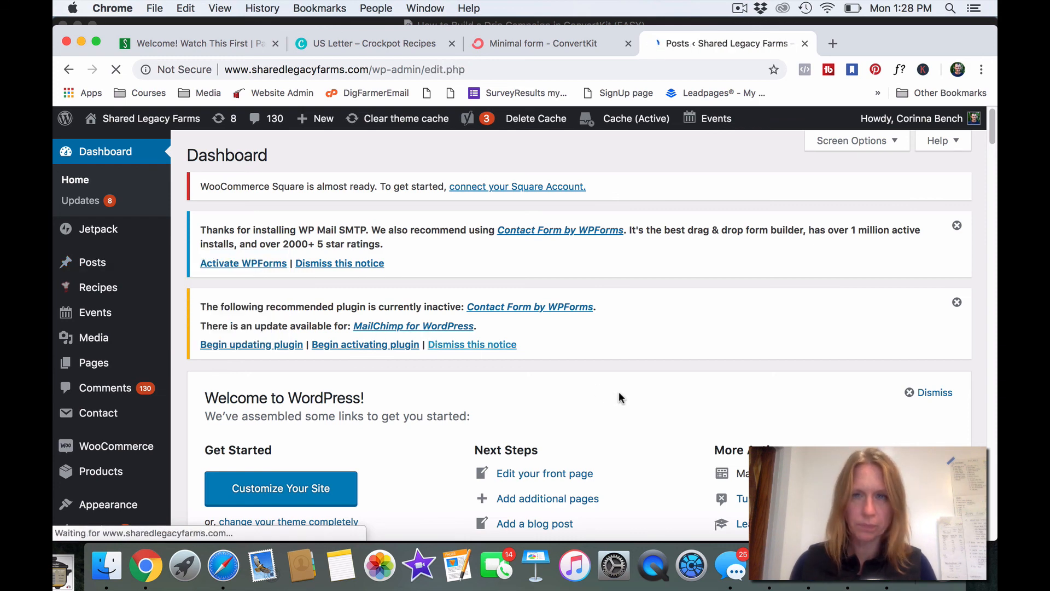
scroll(300, 495, down, 2)
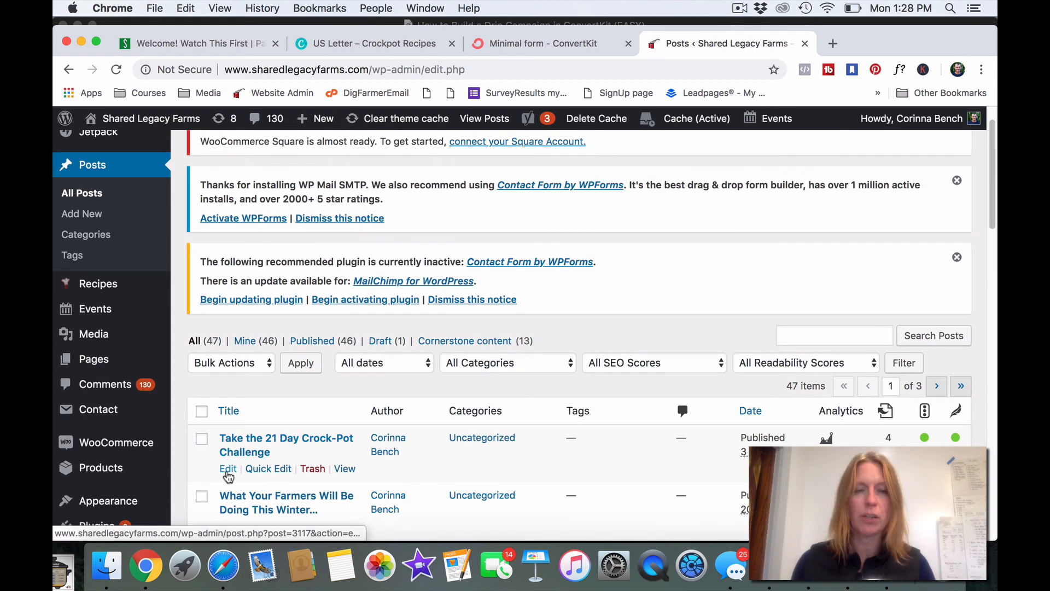
click(228, 474)
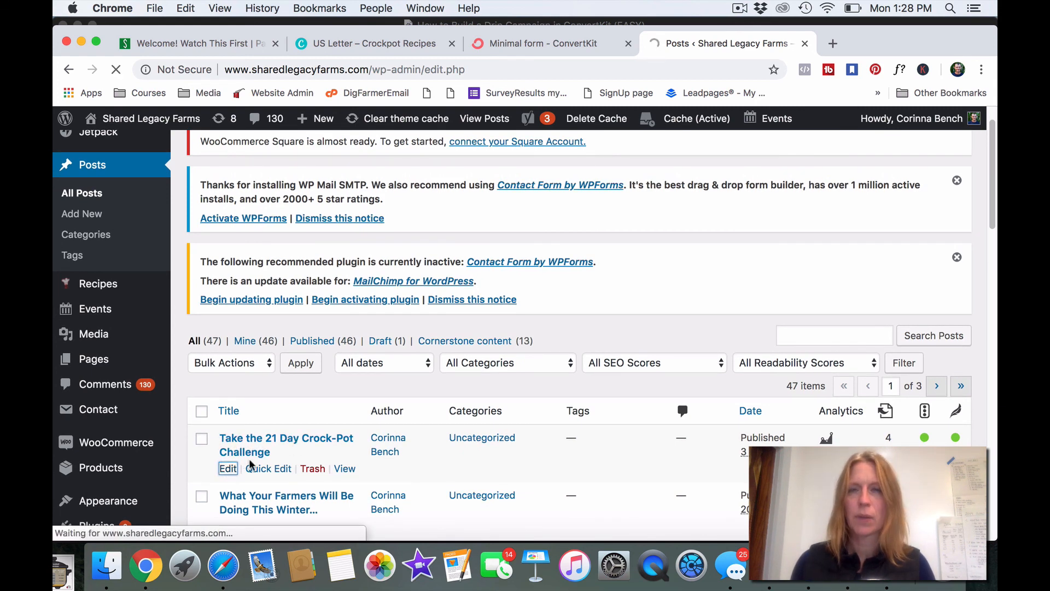
- Insert an empty, unnumbered paragraph between the two-item list and the "Click here to subscribe to the Challenge!" link, and check it in the post's HTML
scroll(528, 448, down, 2)
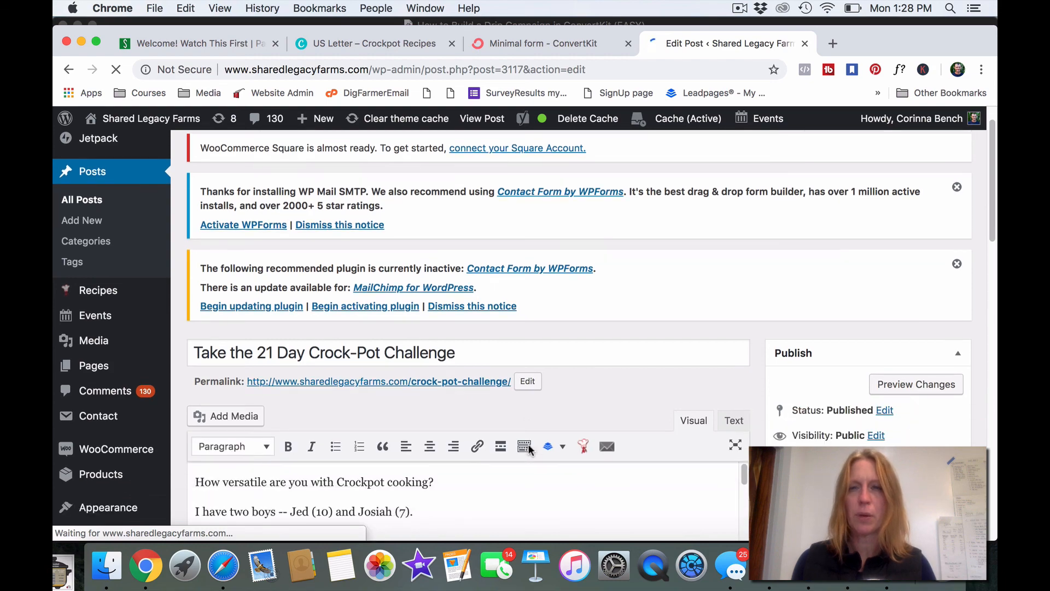
scroll(529, 449, down, 10)
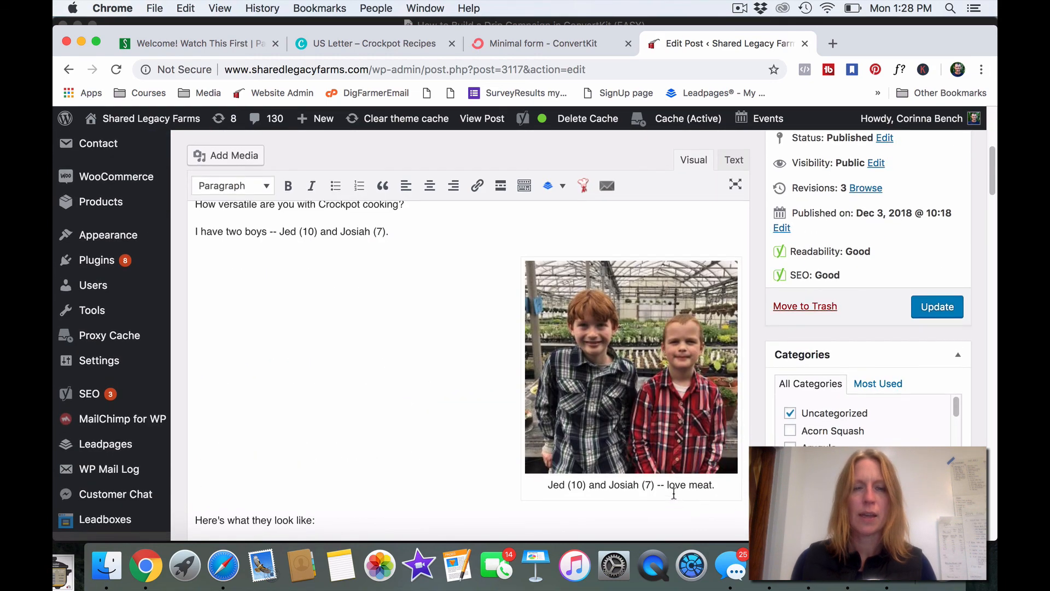
scroll(668, 489, down, 20)
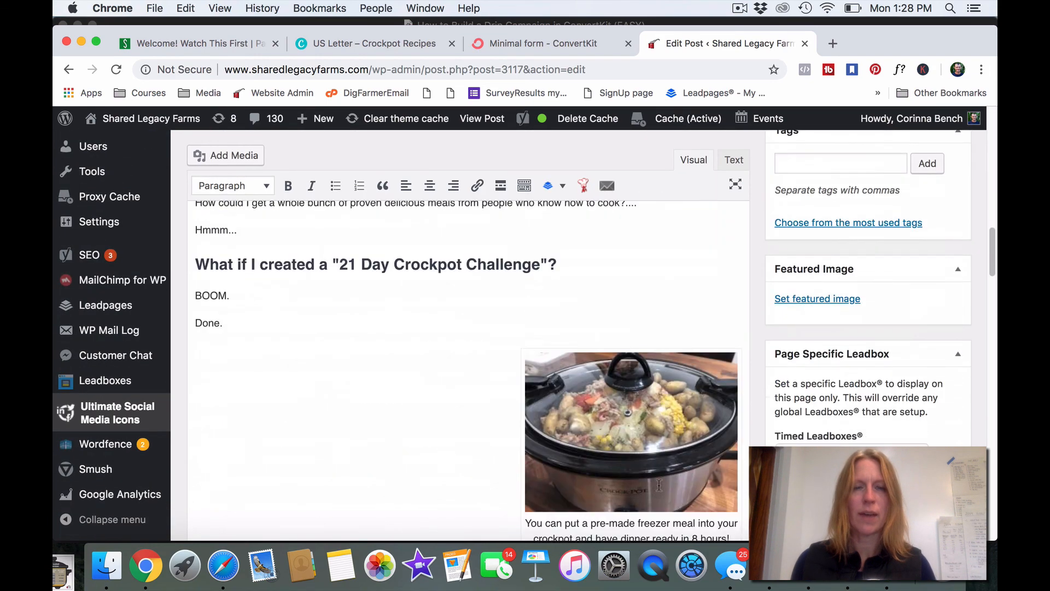
scroll(659, 486, down, 12)
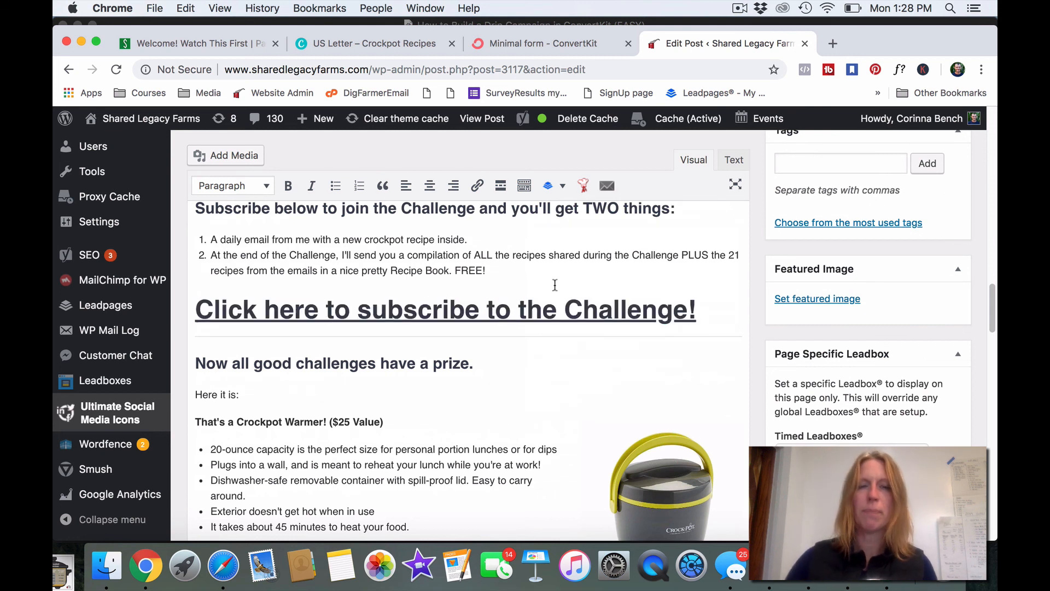
click(538, 272)
key(Return)
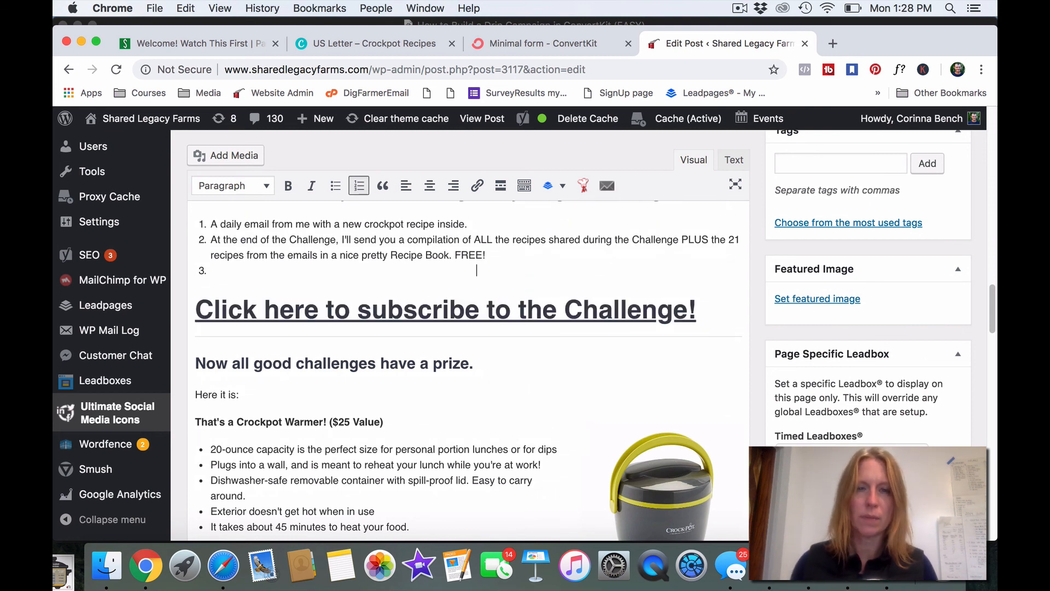
click(359, 186)
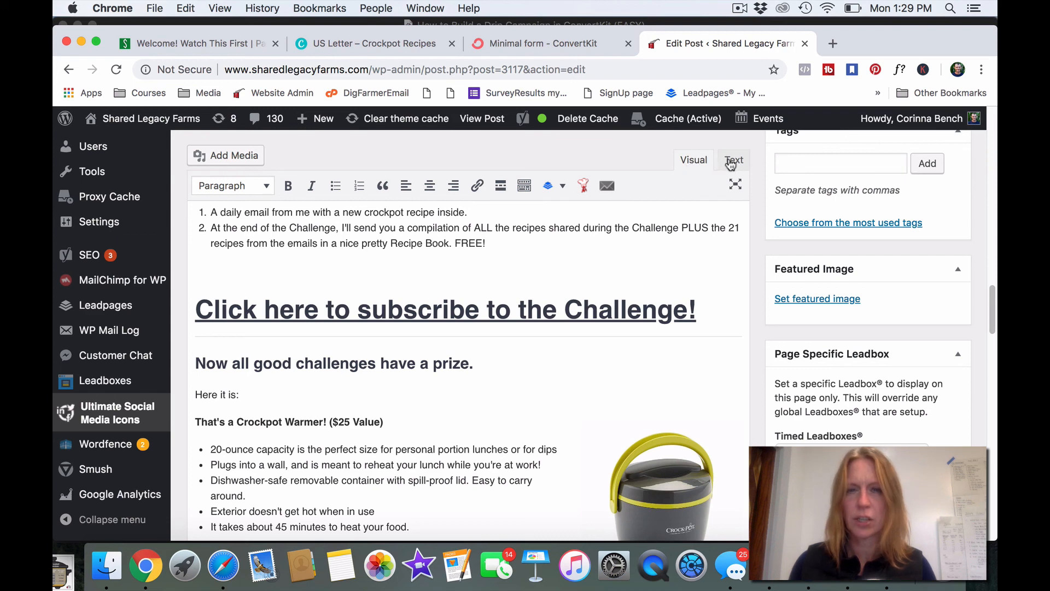
click(734, 161)
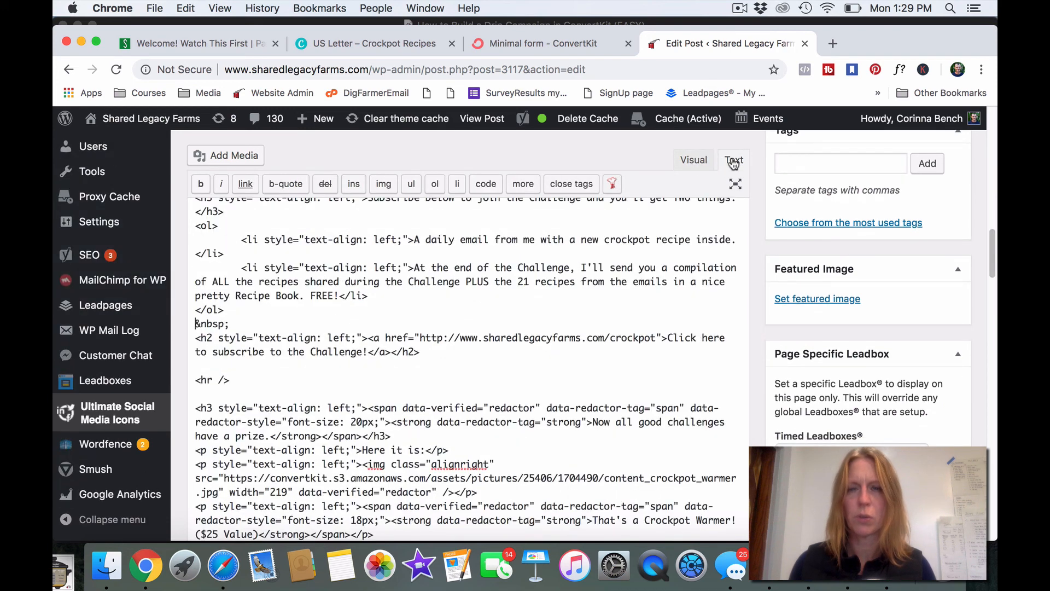
click(695, 162)
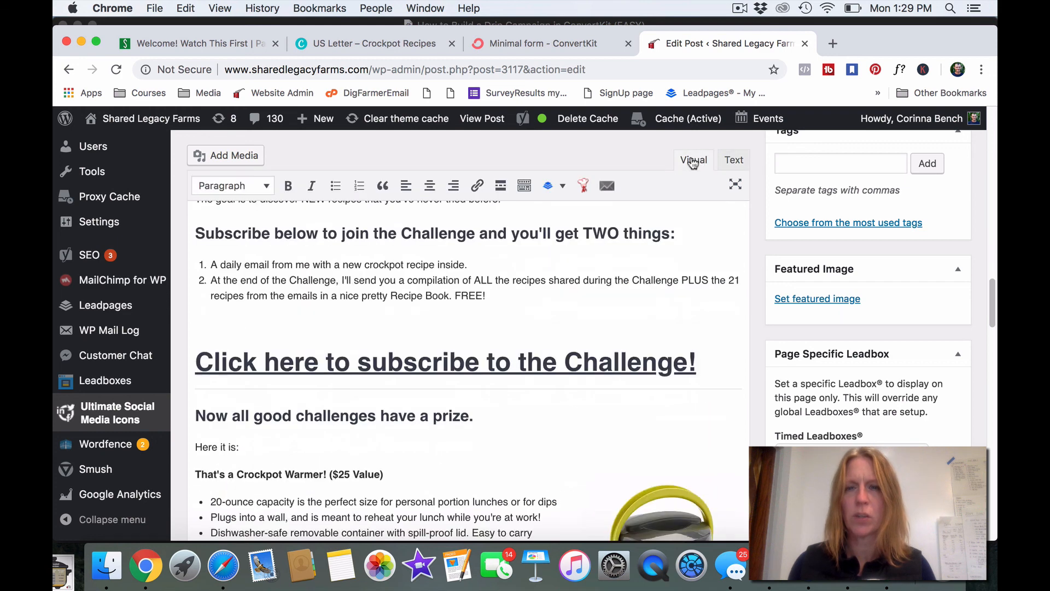
- Copy the form's JavaScript embed code from ConvertKit and paste it on a new line after the closing </ol> tag in the WordPress post's HTML
click(734, 160)
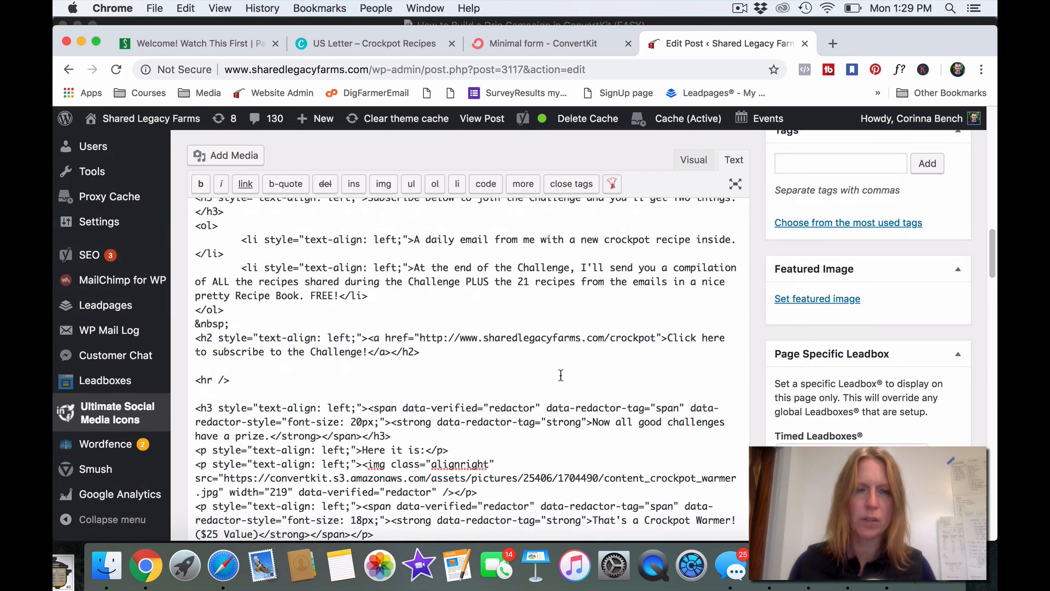
click(195, 324)
key(Return)
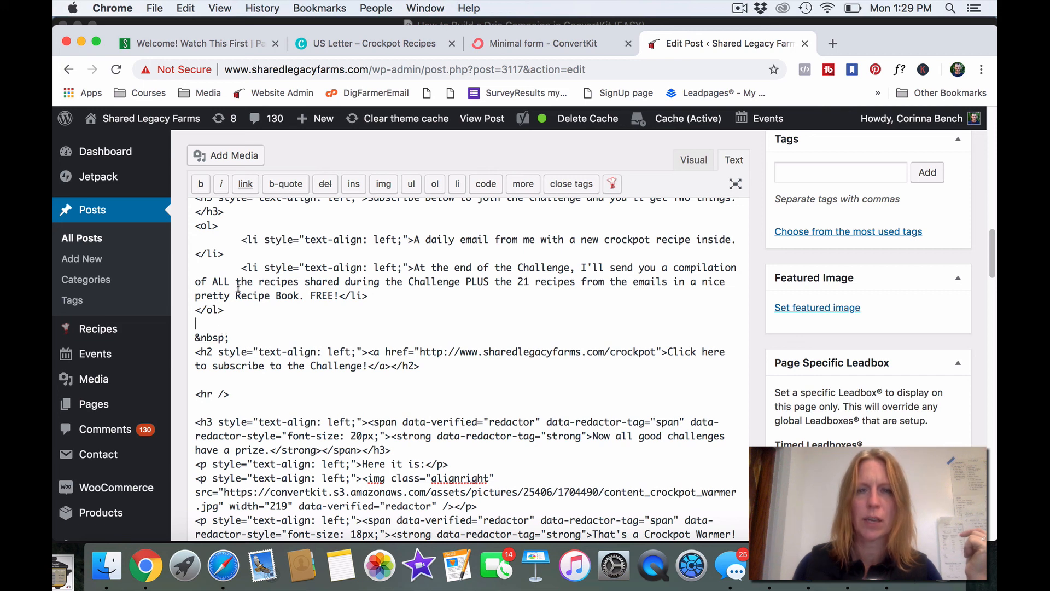
click(539, 42)
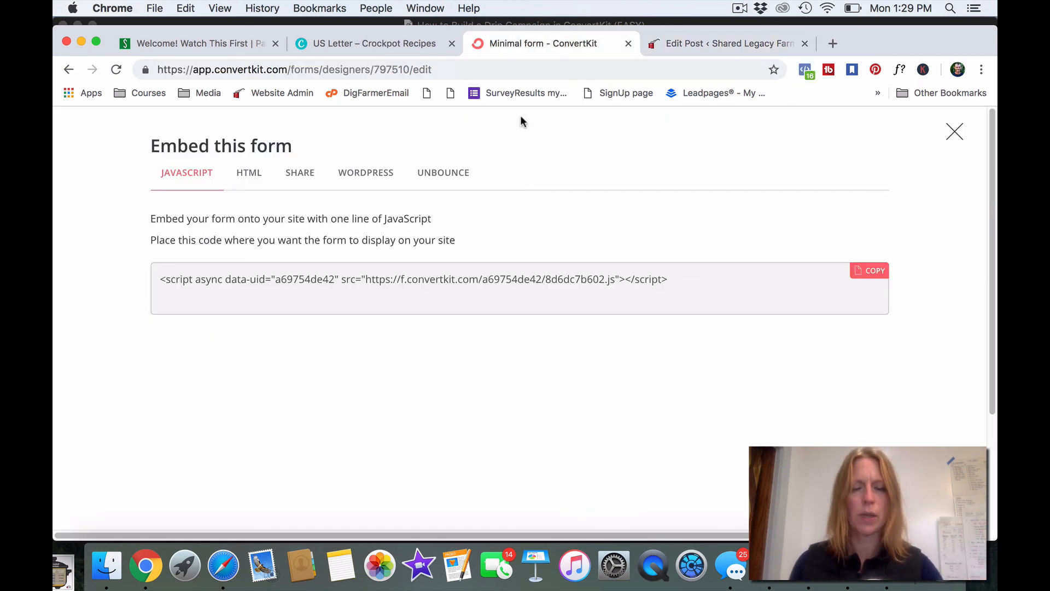
click(519, 267)
key(super+c)
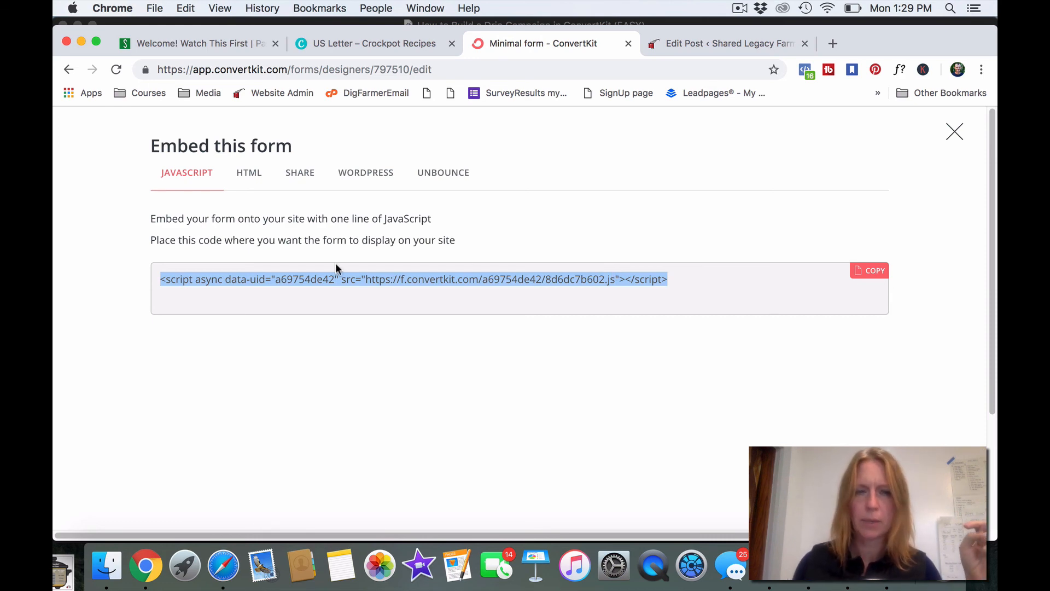
click(703, 45)
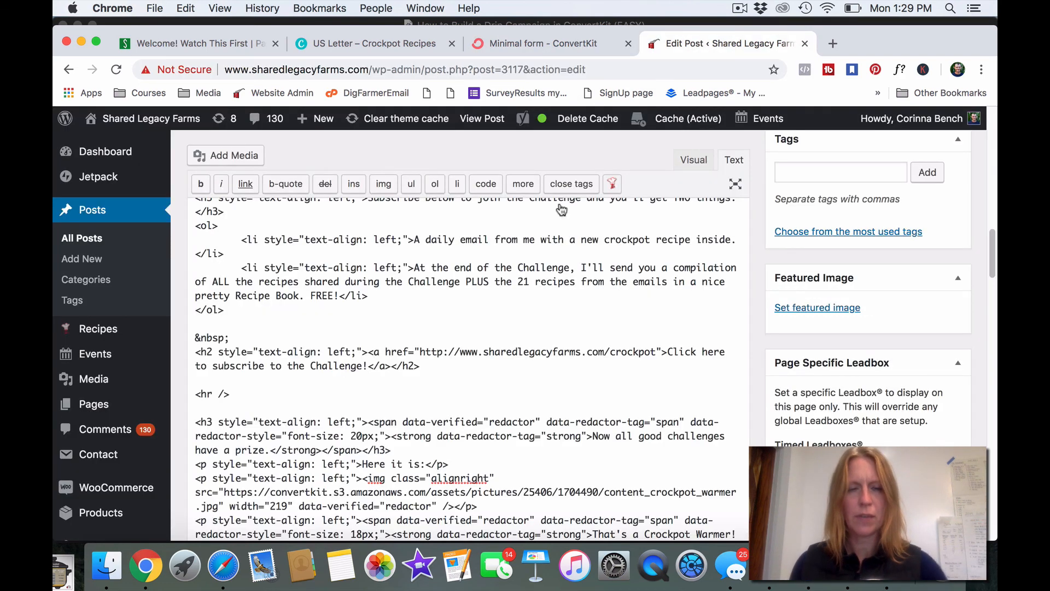
key(super+v)
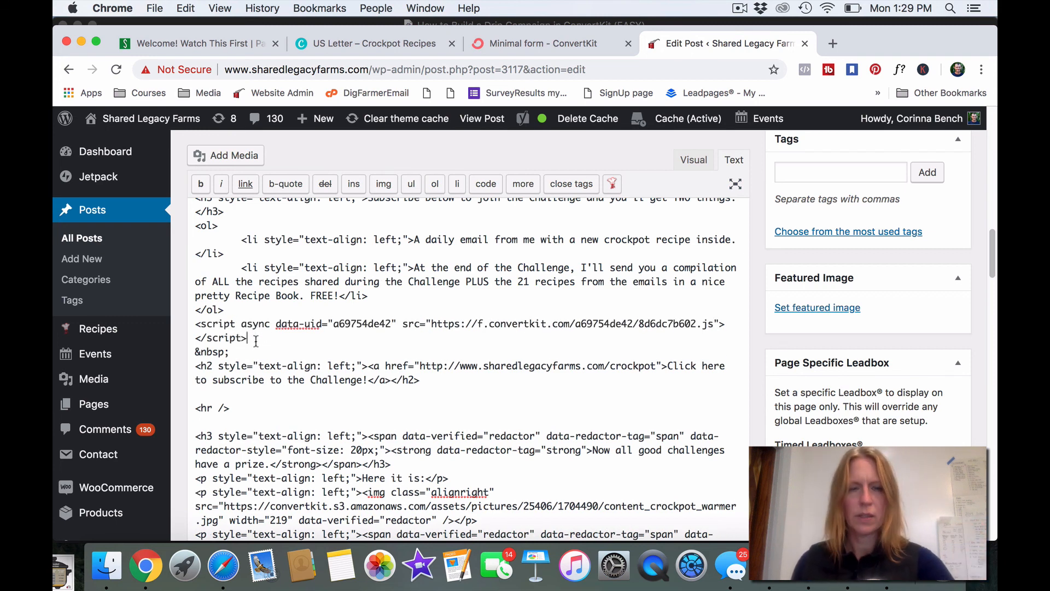
- Separate the pasted script from the surrounding HTML with three blank lines above it and three below it
click(239, 312)
key(Return)
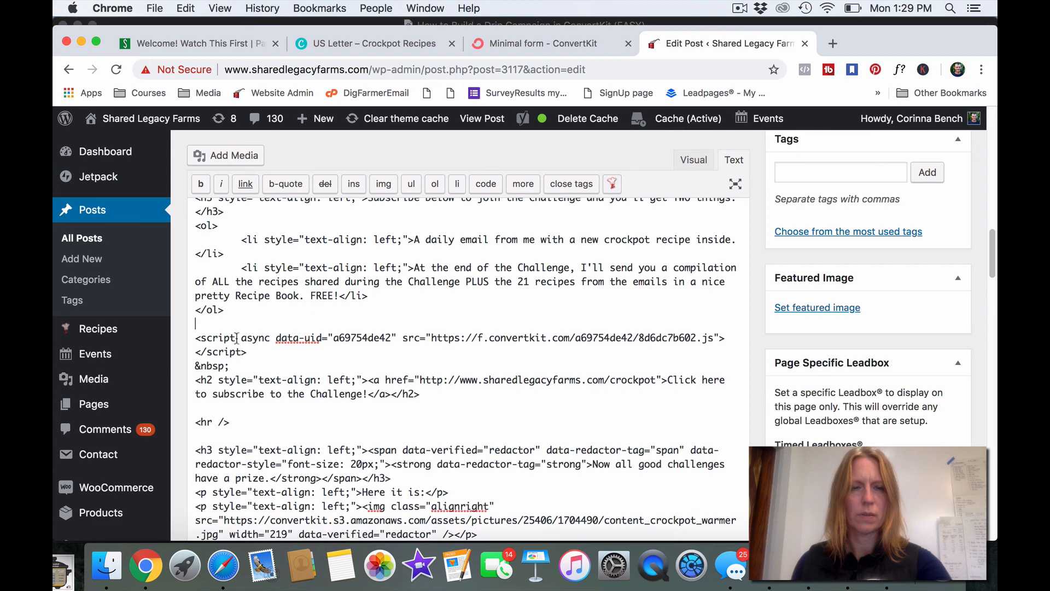
click(264, 354)
key(Return)
key(Return)
key(Return)
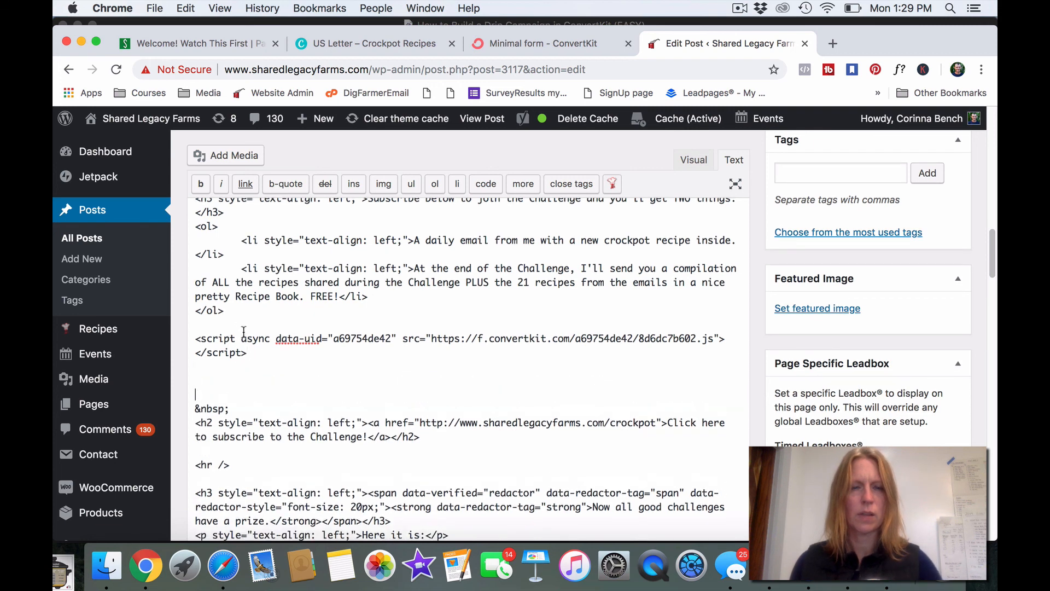
click(242, 326)
key(Return)
key(Return)
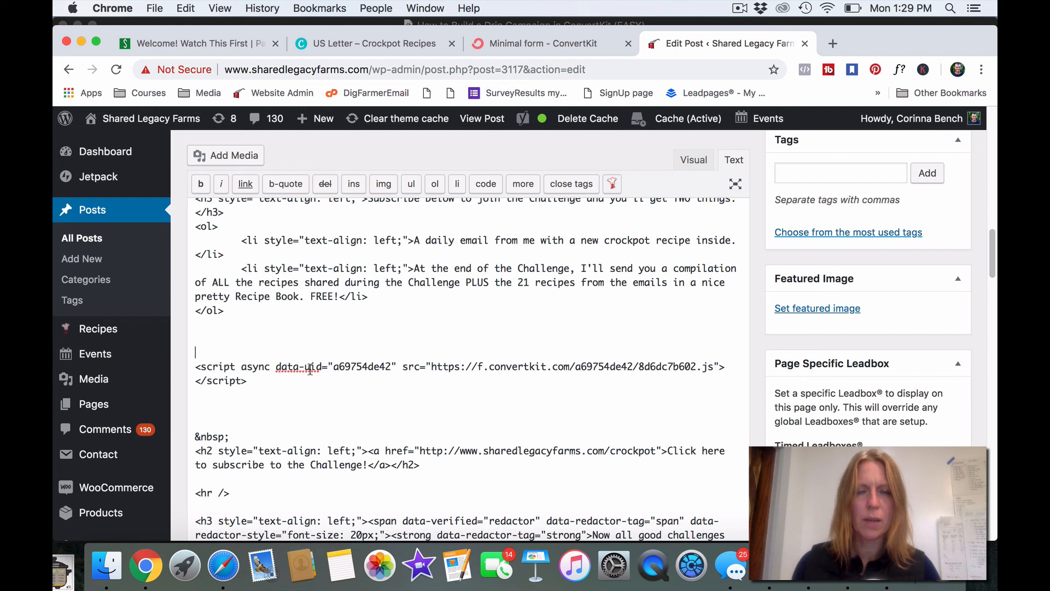
click(252, 386)
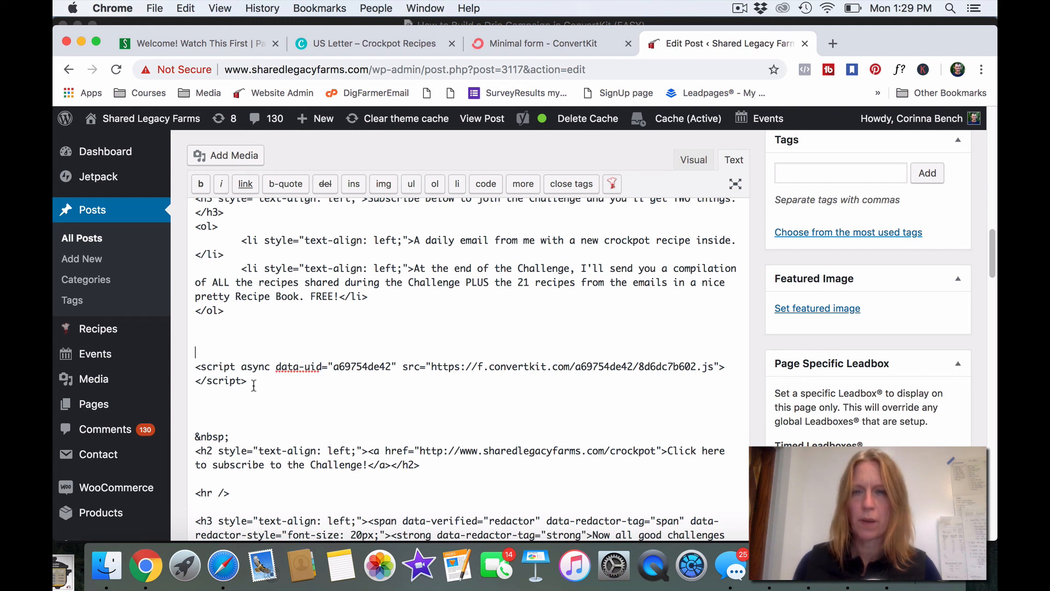
- Check the script's placement in the visual editor and update the published post
click(692, 159)
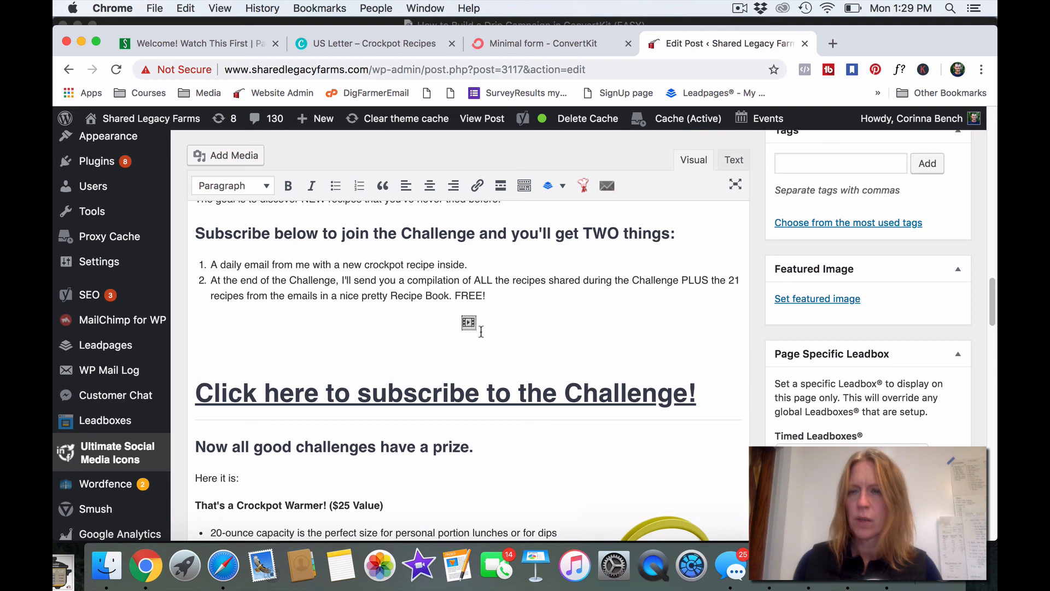
scroll(904, 241, up, 10)
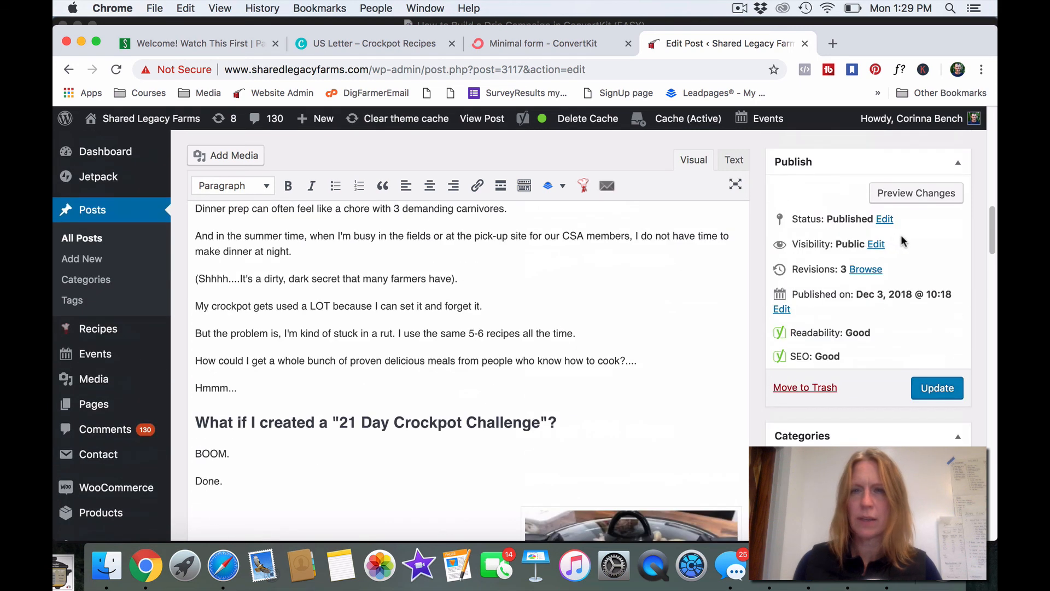
click(949, 395)
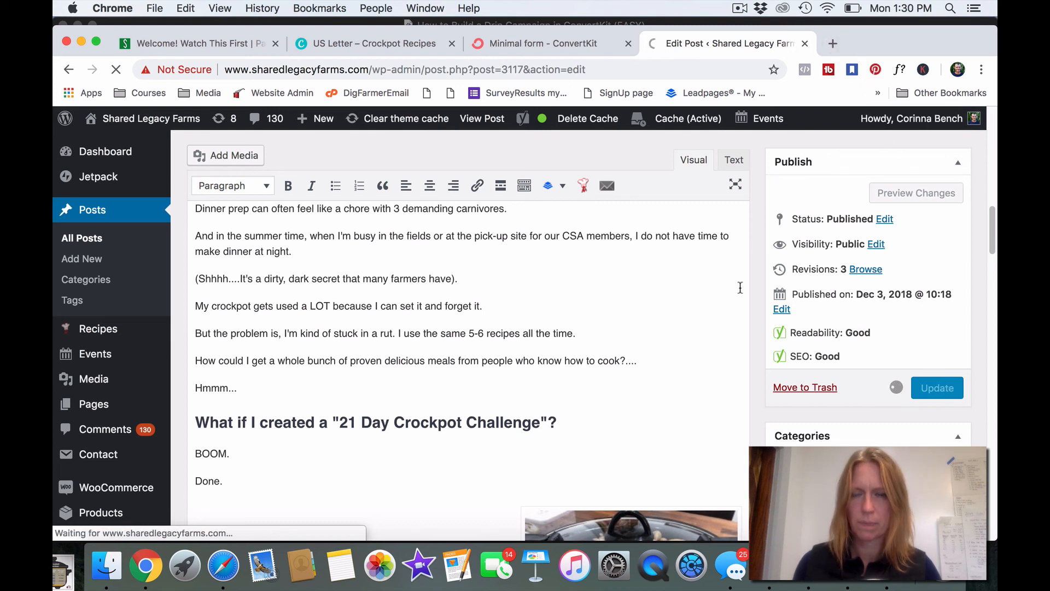
scroll(677, 418, down, 2)
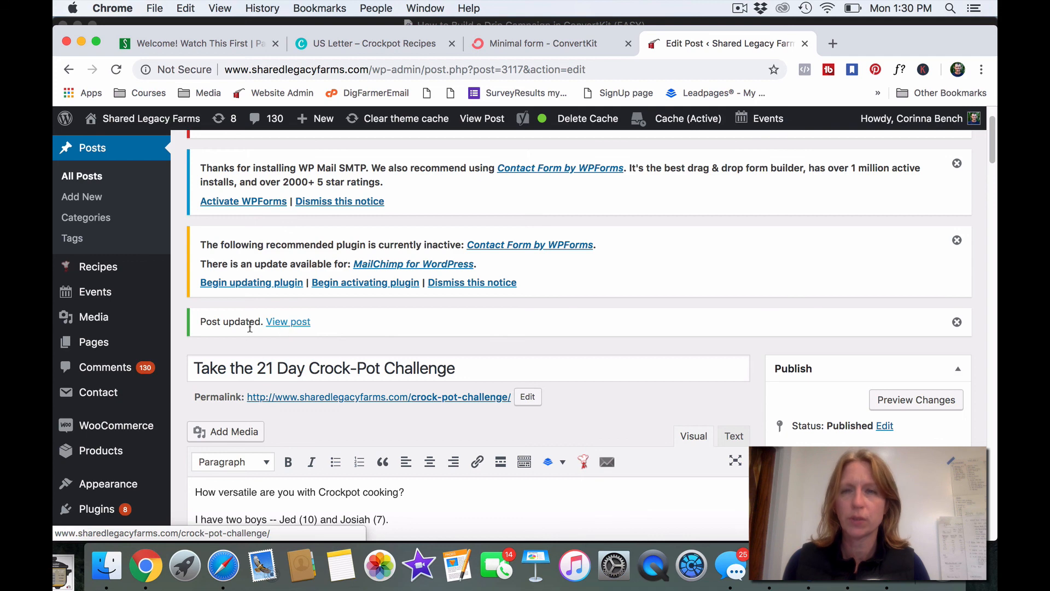
- View the live challenge post to check the embedded opt-in form under the two-item list, and close the form's embed options in ConvertKit
click(303, 322)
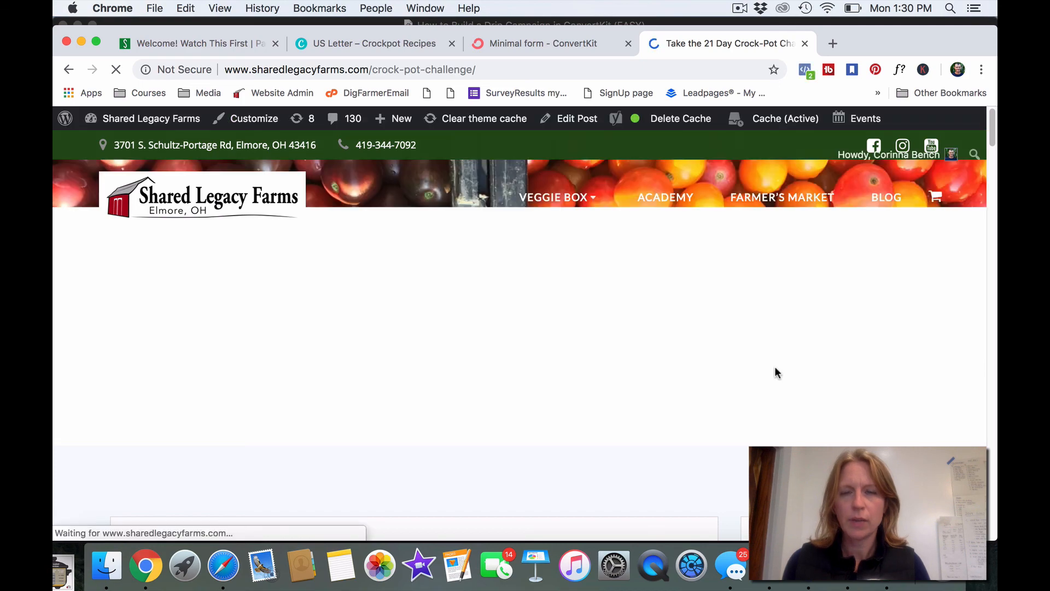
scroll(776, 372, down, 10)
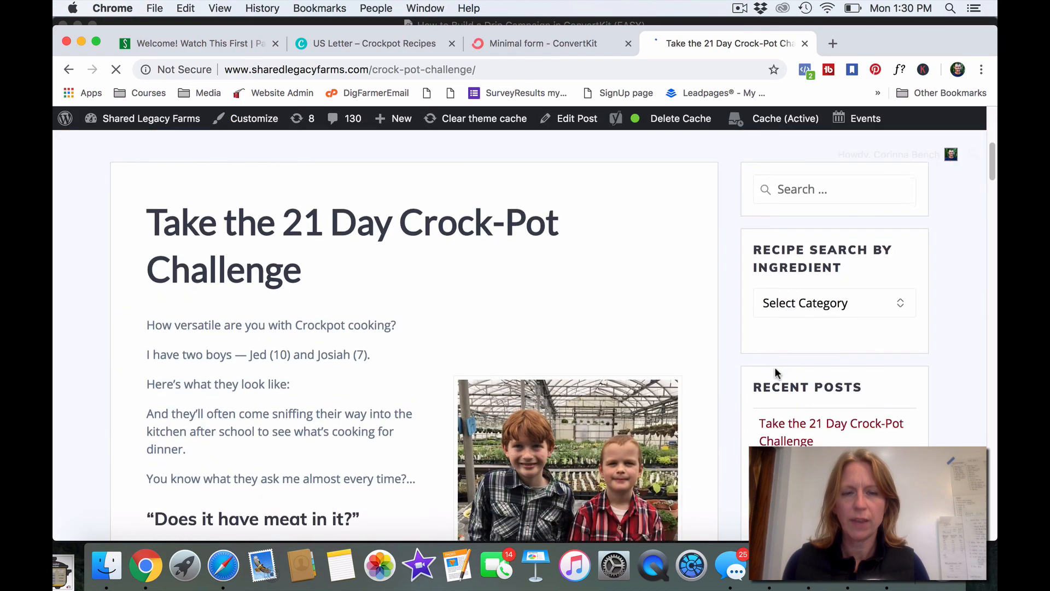
scroll(668, 383, down, 15)
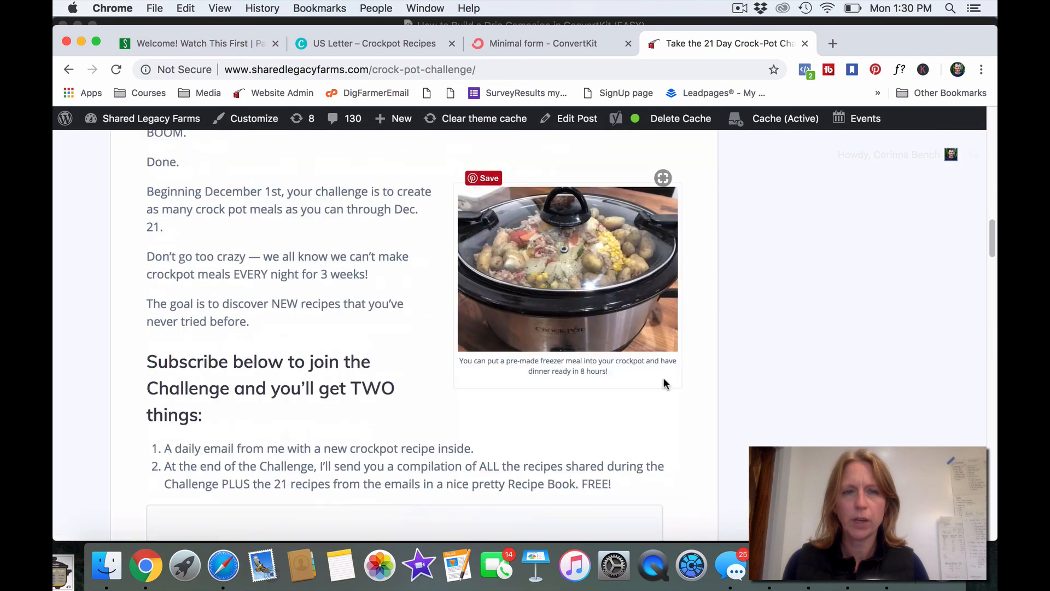
scroll(657, 382, down, 2)
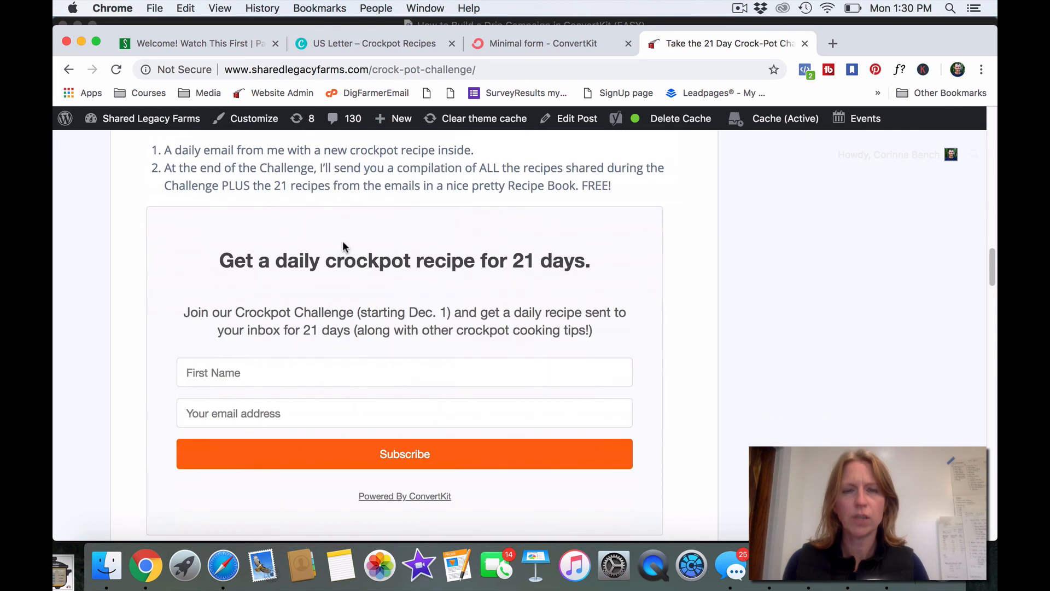
scroll(658, 438, down, 1)
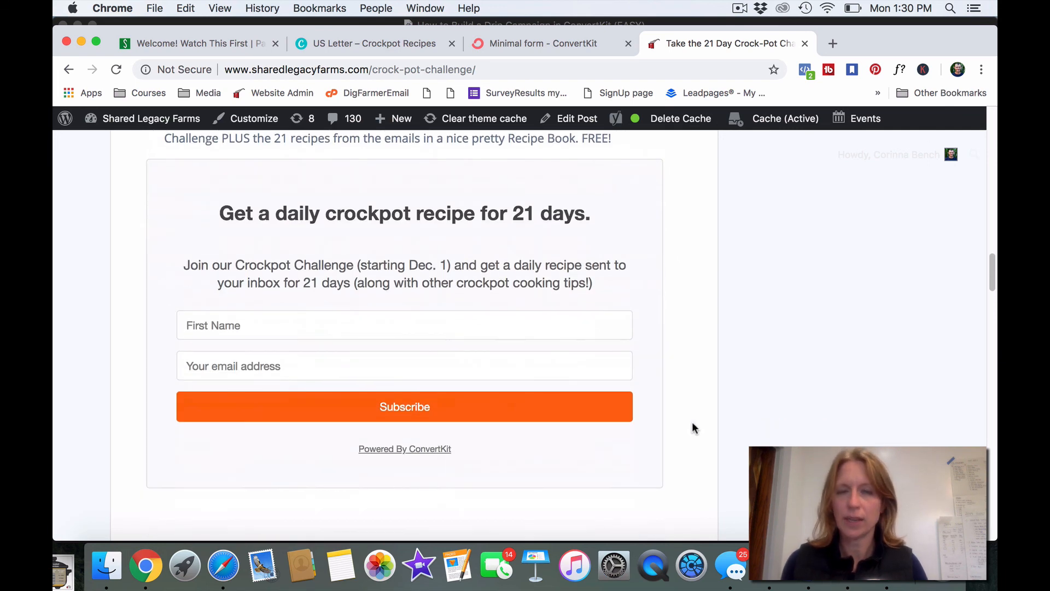
scroll(710, 402, down, 2)
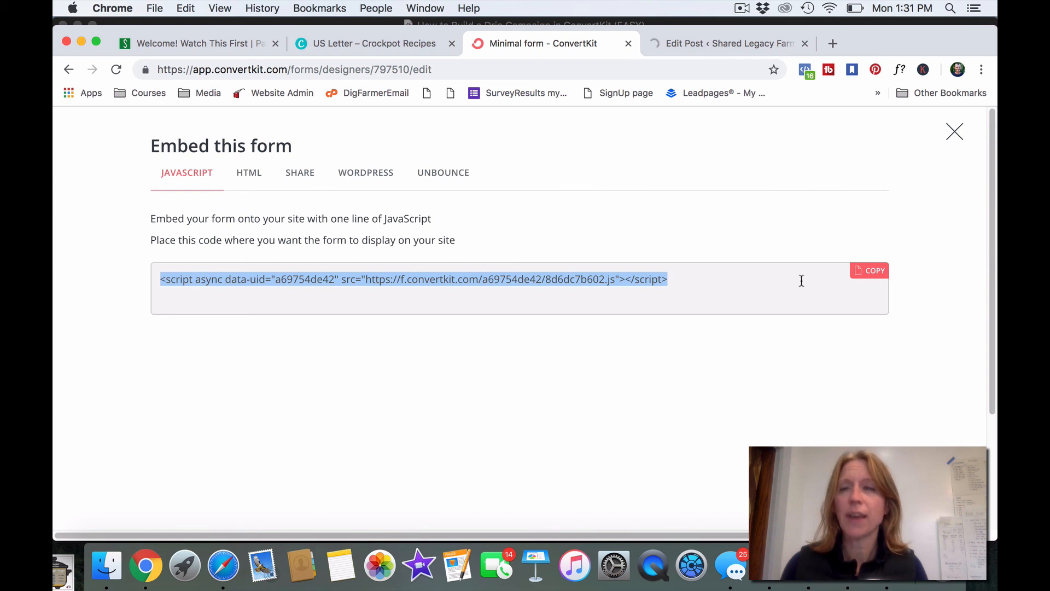
click(955, 132)
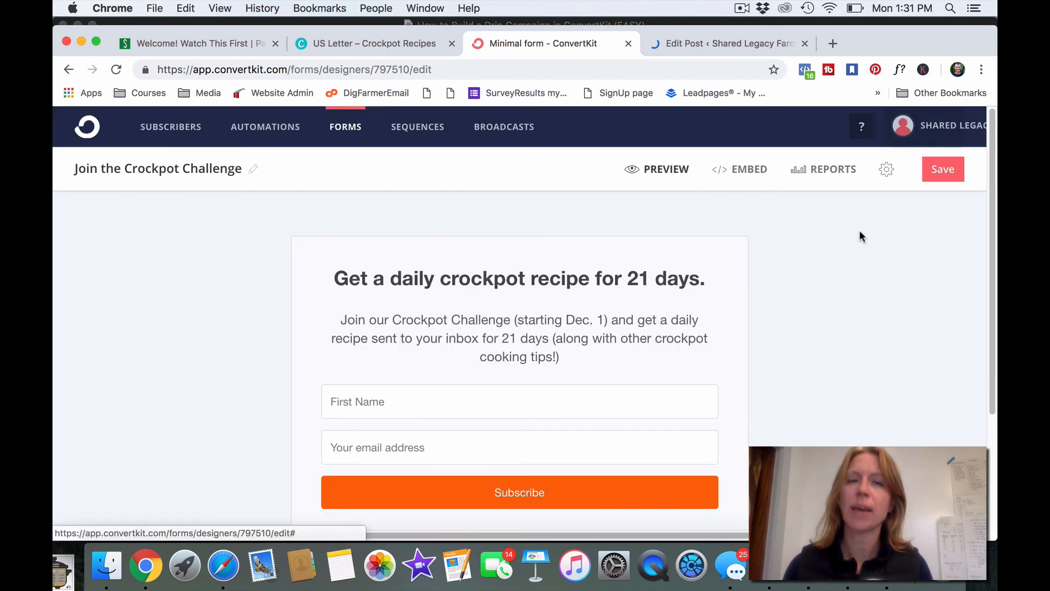